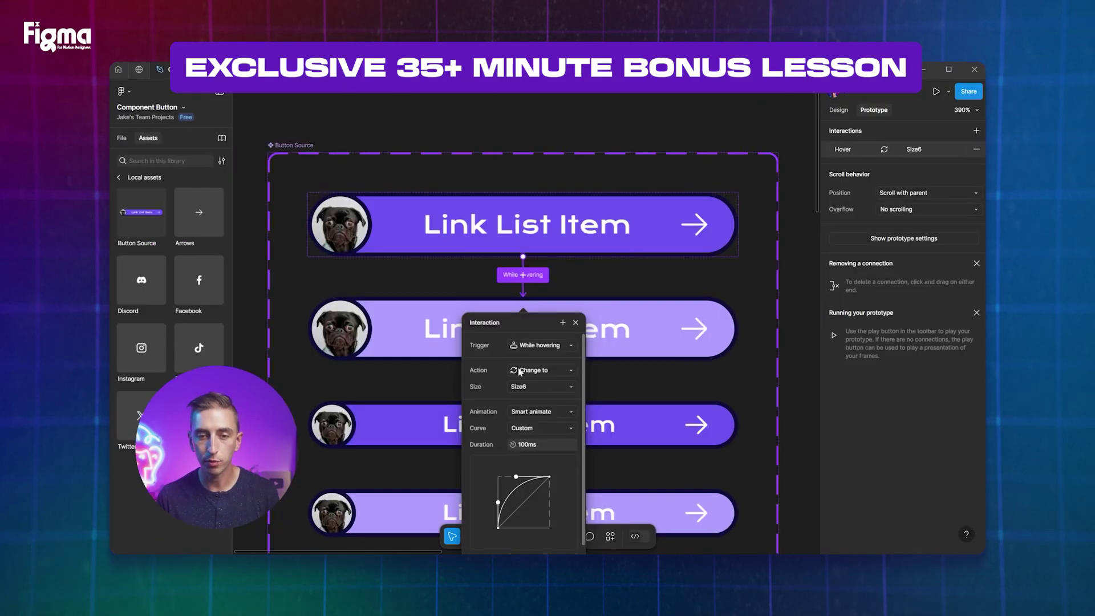
# Open the Auto-Layout file showing the Icons frame with its 4×4 grid of icons.
pyautogui.click(537, 371)
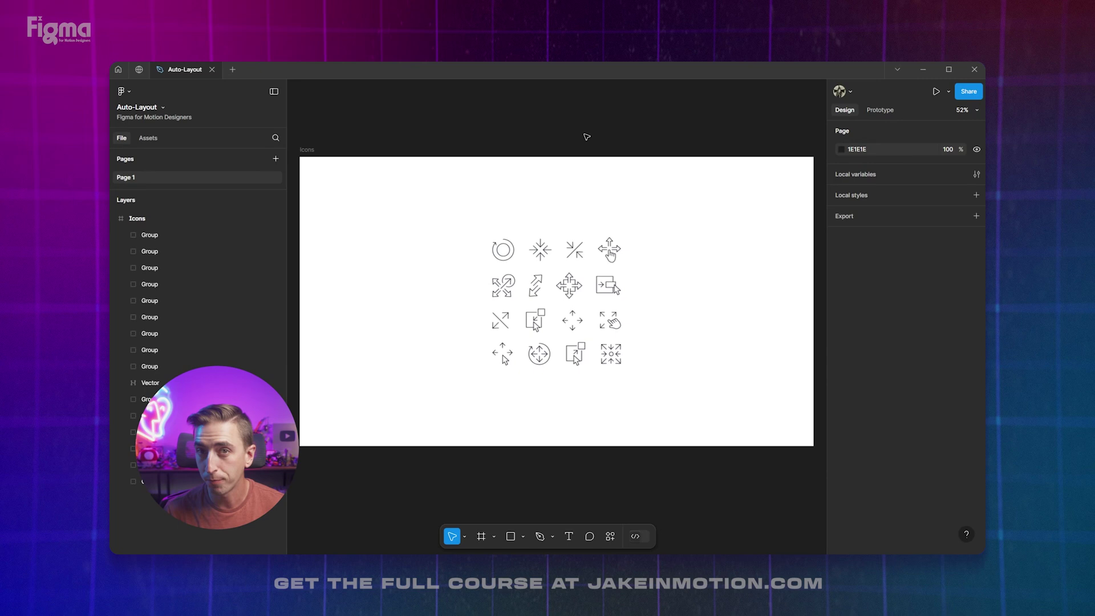
# Test-drag the top-right icon, undo the move, then select all 16 icon groups.
pyautogui.scroll(5, 555, 300)
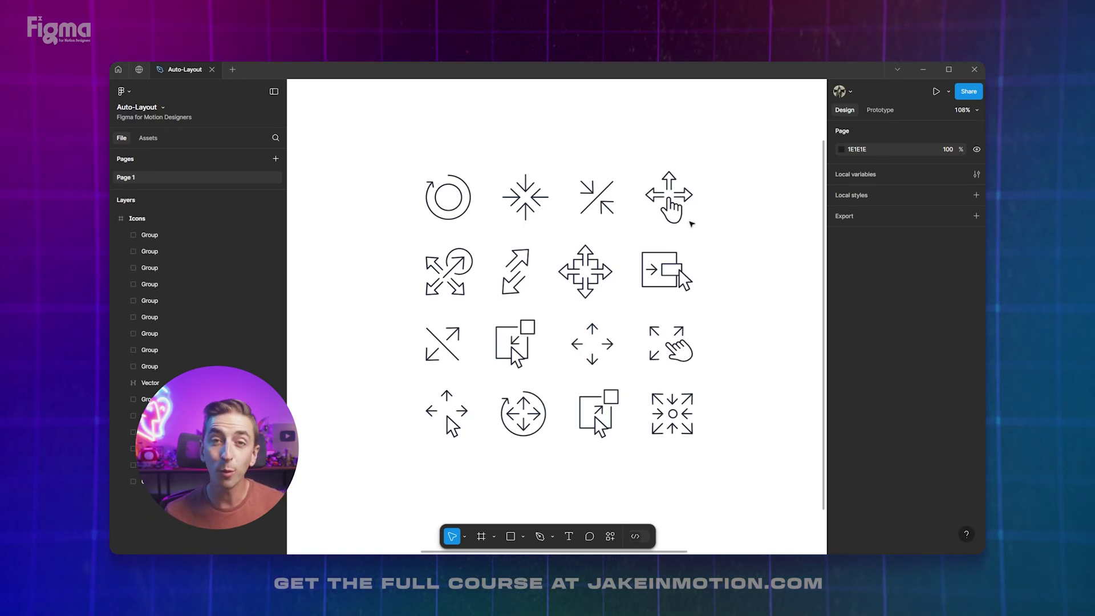
pyautogui.moveTo(673, 206); pyautogui.dragTo(706, 162)
pyautogui.hotkey('ctrl', 'z')
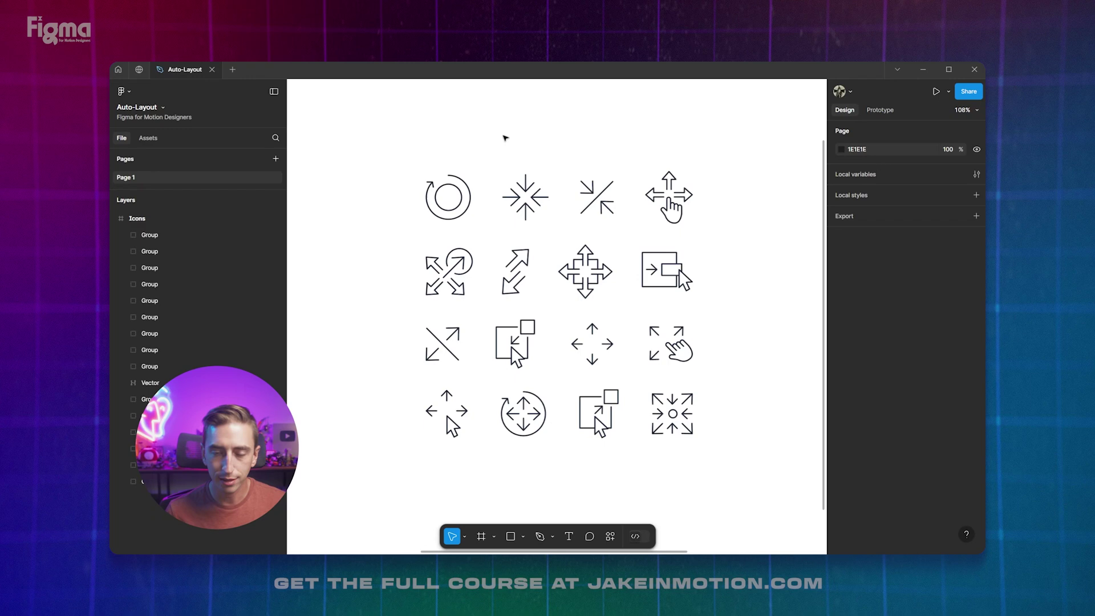
pyautogui.scroll(-3, 610, 268)
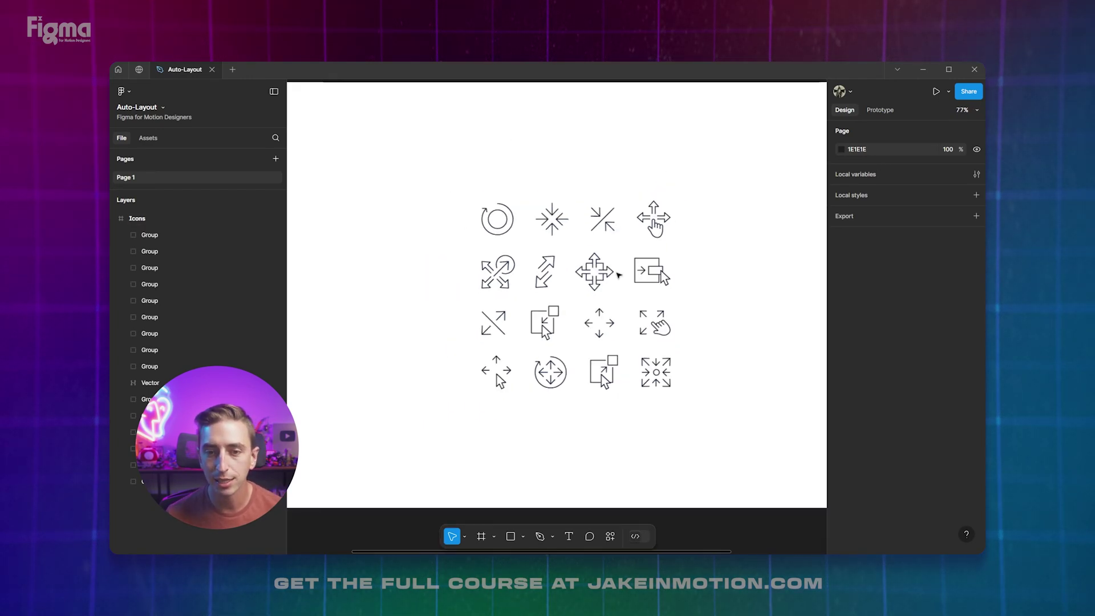
pyautogui.hscroll(2, 618, 268)
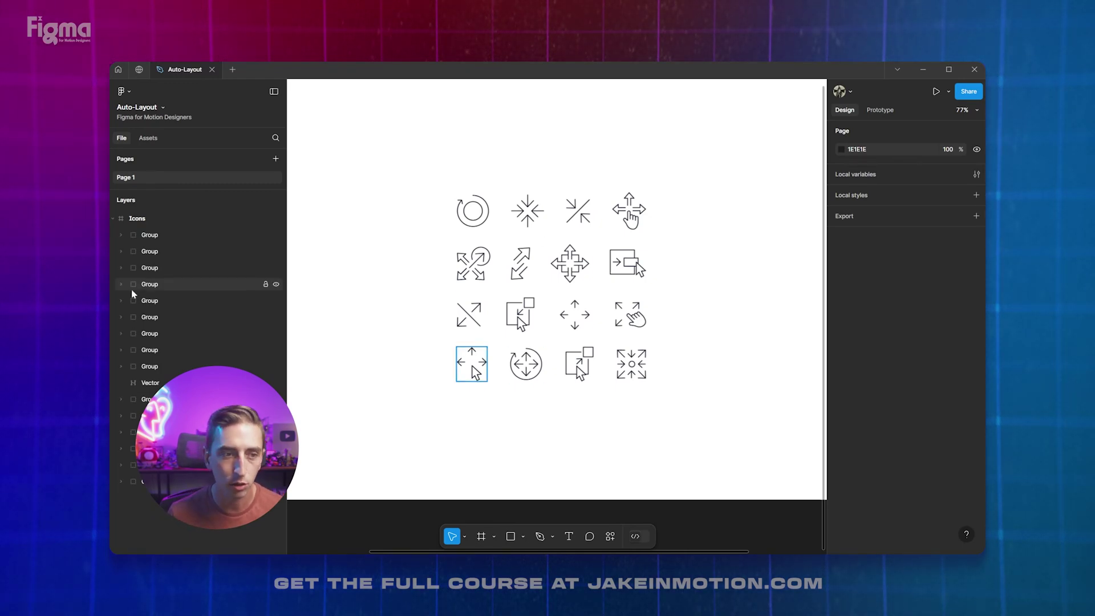
pyautogui.click(149, 234)
pyautogui.keyDown('shift'); pyautogui.click(127, 465); pyautogui.keyUp('shift')
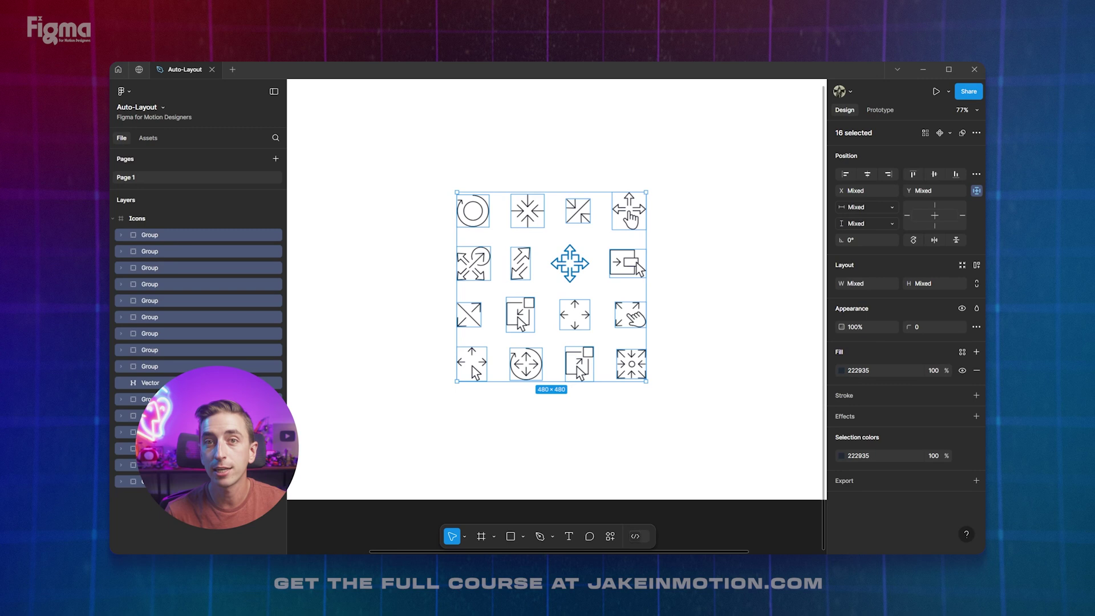
# Wrap the 16 icons in auto layout Frame 1, then remove its auto layout.
pyautogui.rightClick(558, 266)
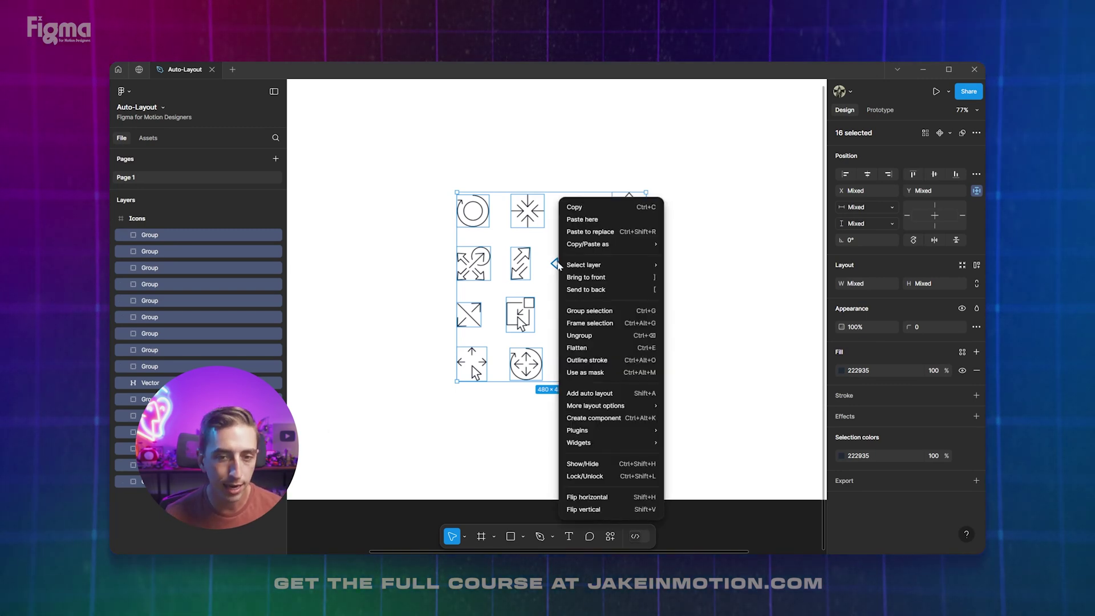
pyautogui.click(598, 394)
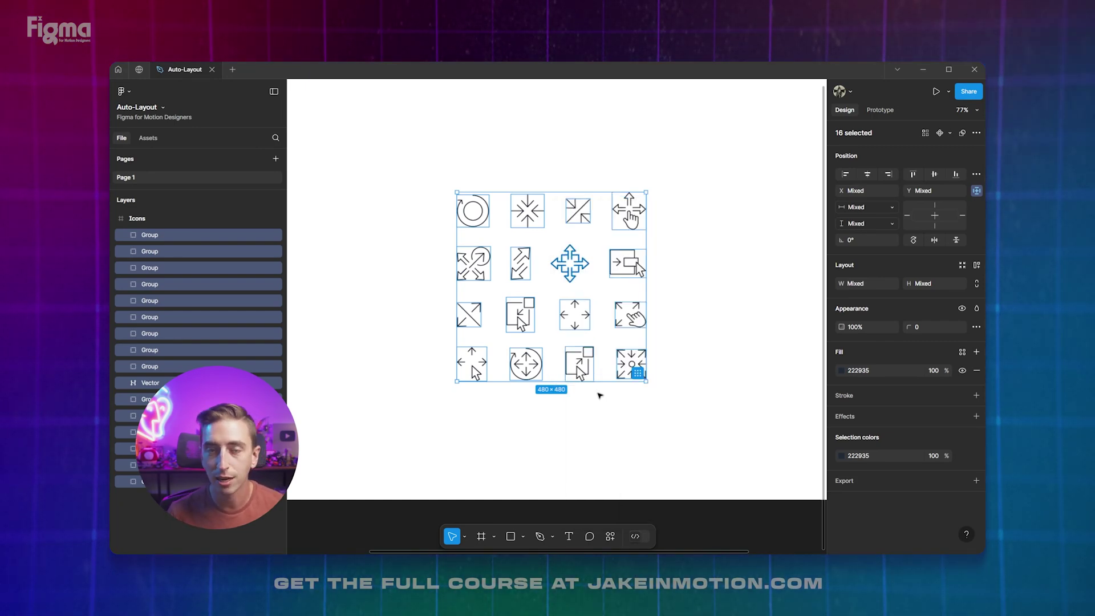
pyautogui.hotkey('shift', 'a')
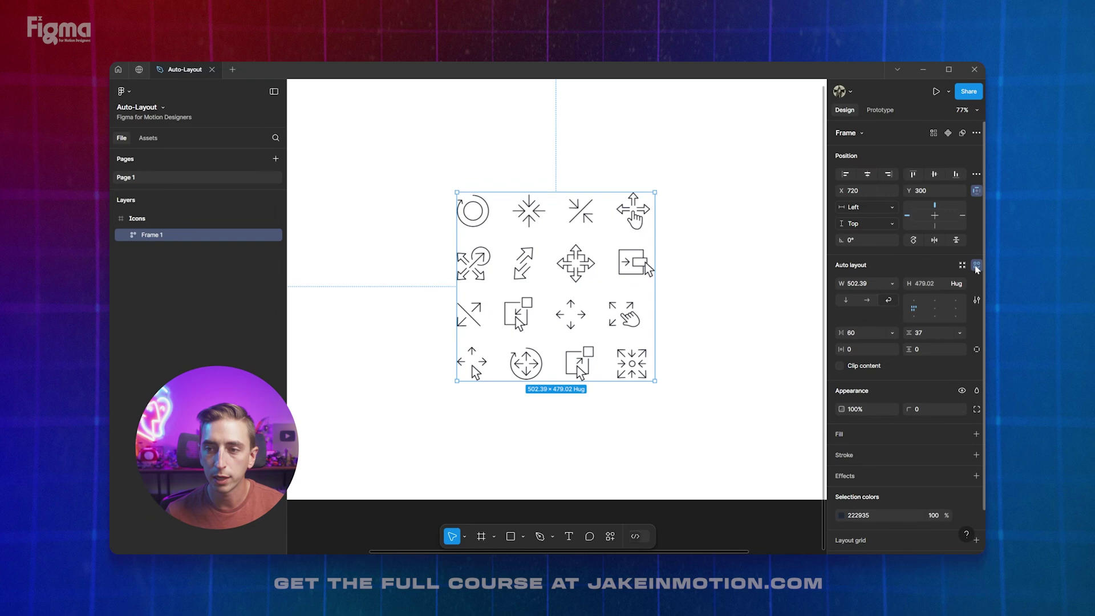
pyautogui.click(976, 265)
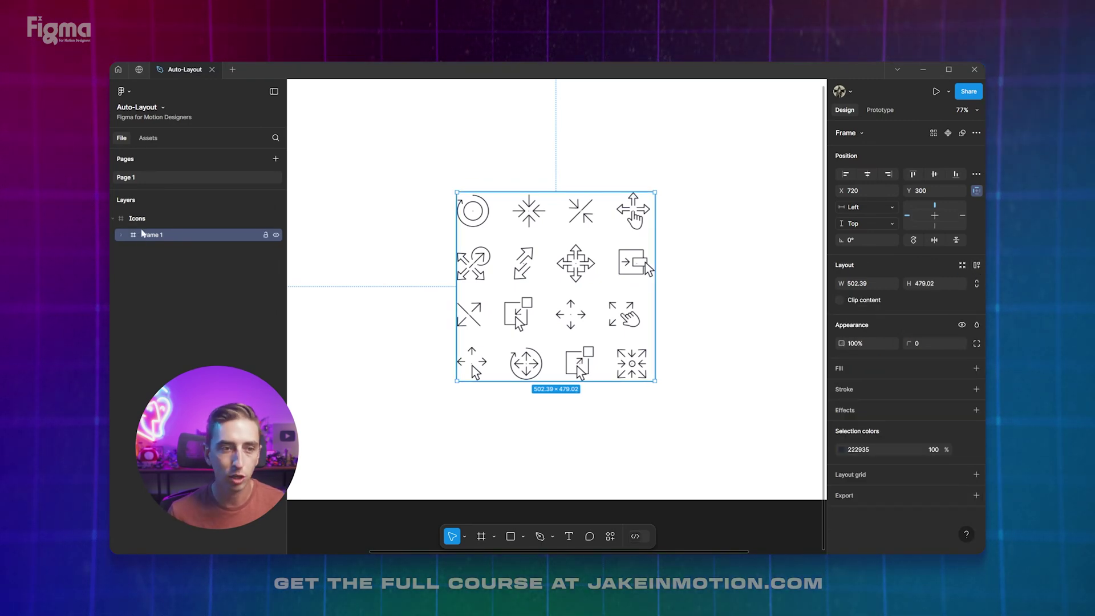
pyautogui.click(976, 266)
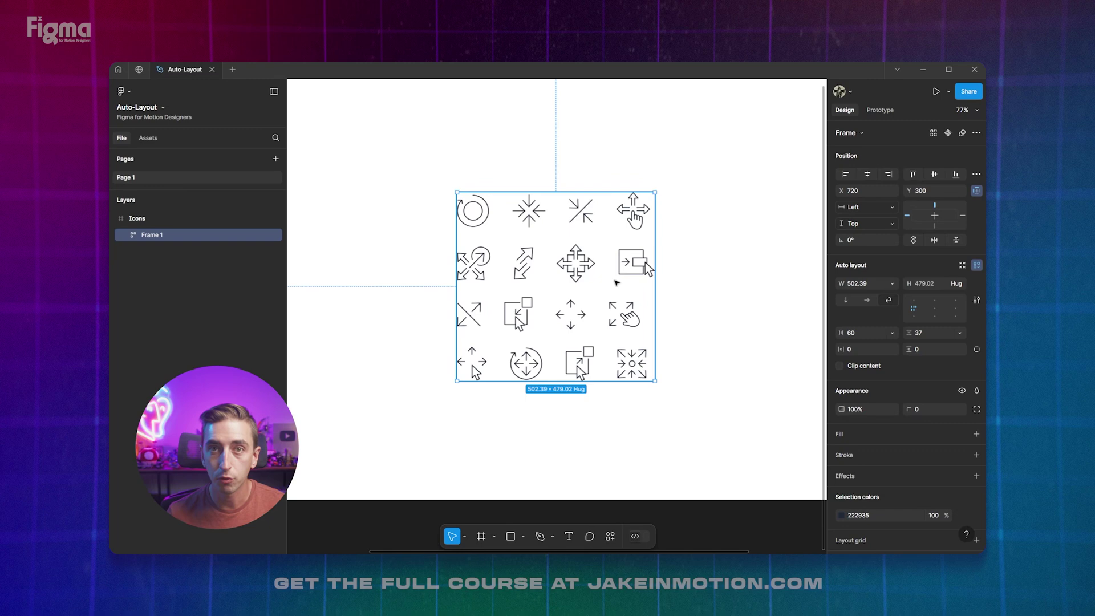
pyautogui.click(847, 283)
pyautogui.moveTo(847, 283); pyautogui.dragTo(853, 284)
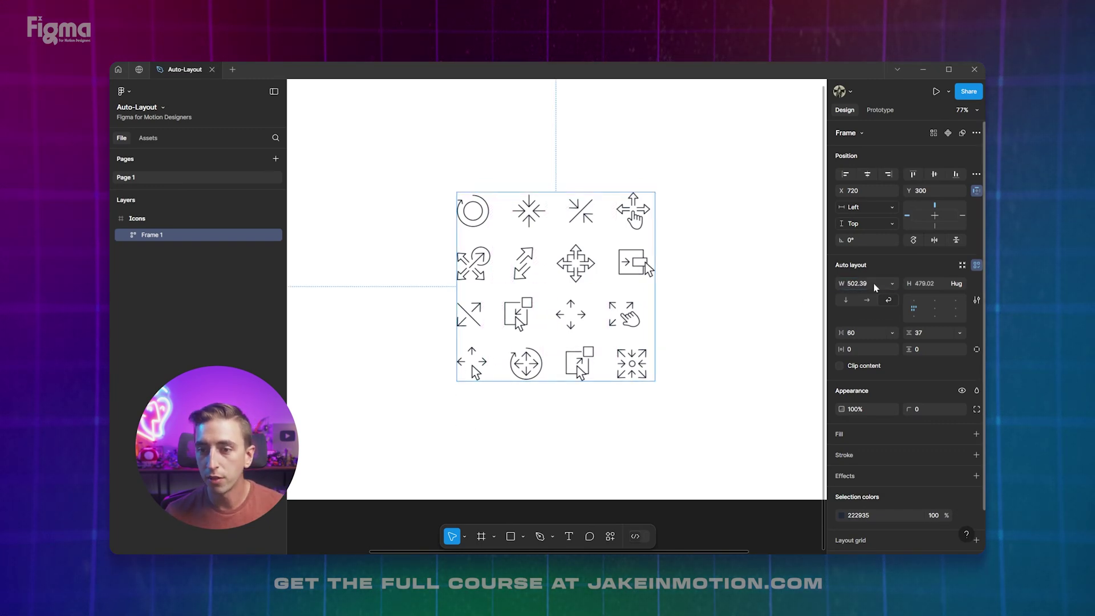
pyautogui.click(960, 285)
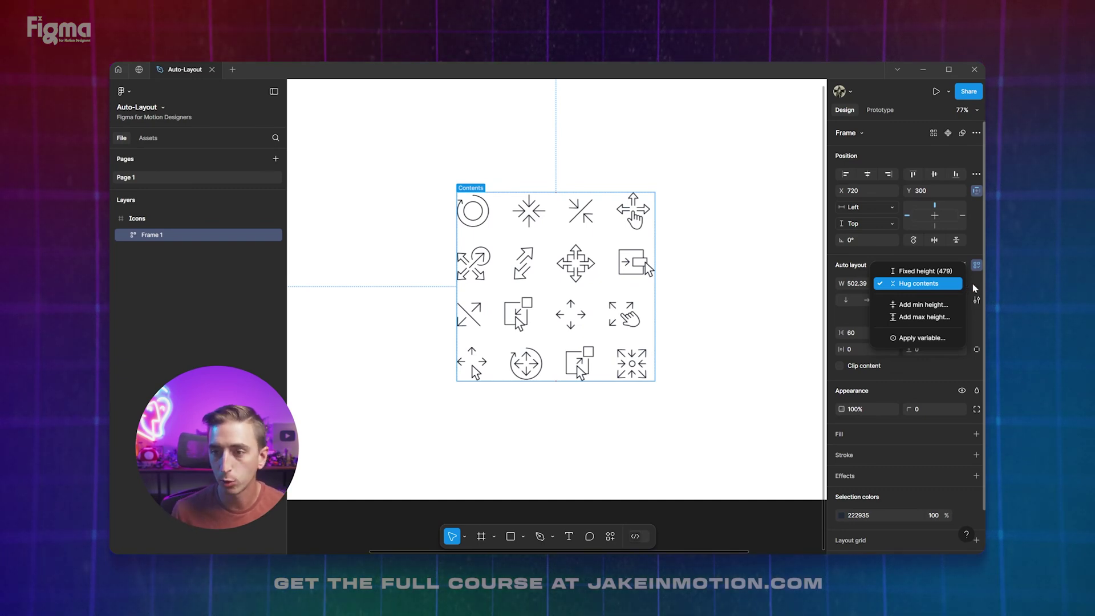
pyautogui.click(935, 283)
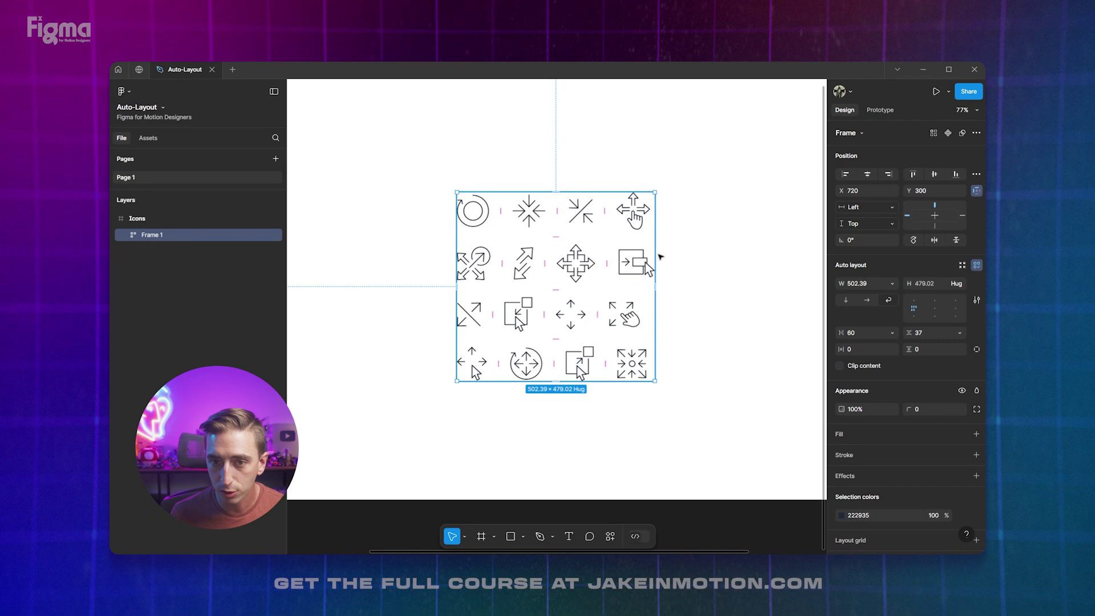
pyautogui.moveTo(654, 276); pyautogui.dragTo(823, 261)
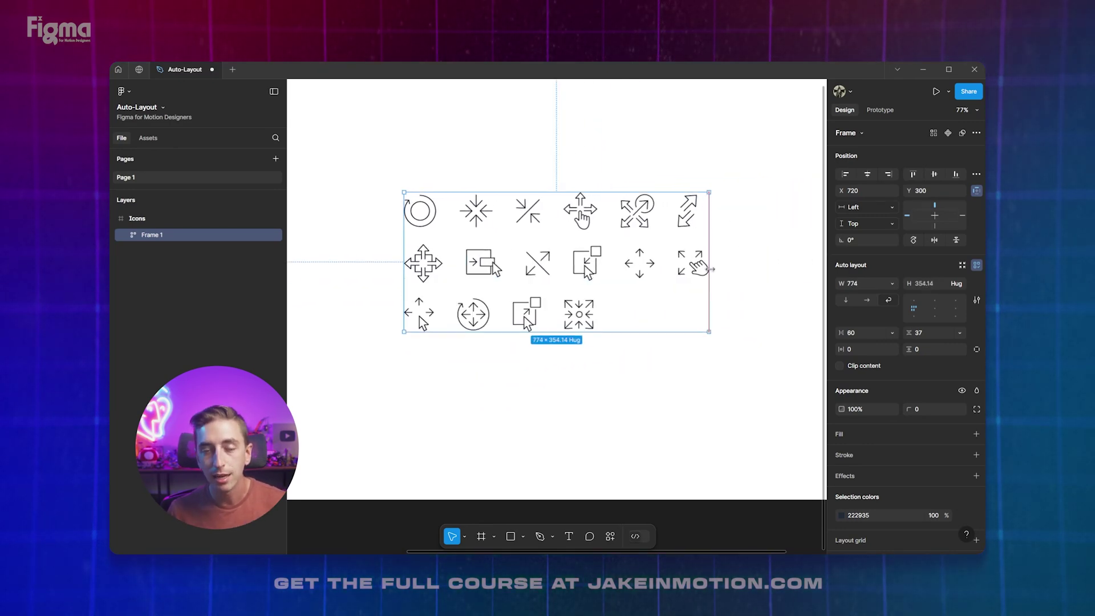
pyautogui.moveTo(710, 269)
pyautogui.mouseDown()
pyautogui.moveTo(789, 264)
pyautogui.moveTo(462, 274)
pyautogui.moveTo(594, 288)
pyautogui.moveTo(700, 281)
pyautogui.mouseUp()
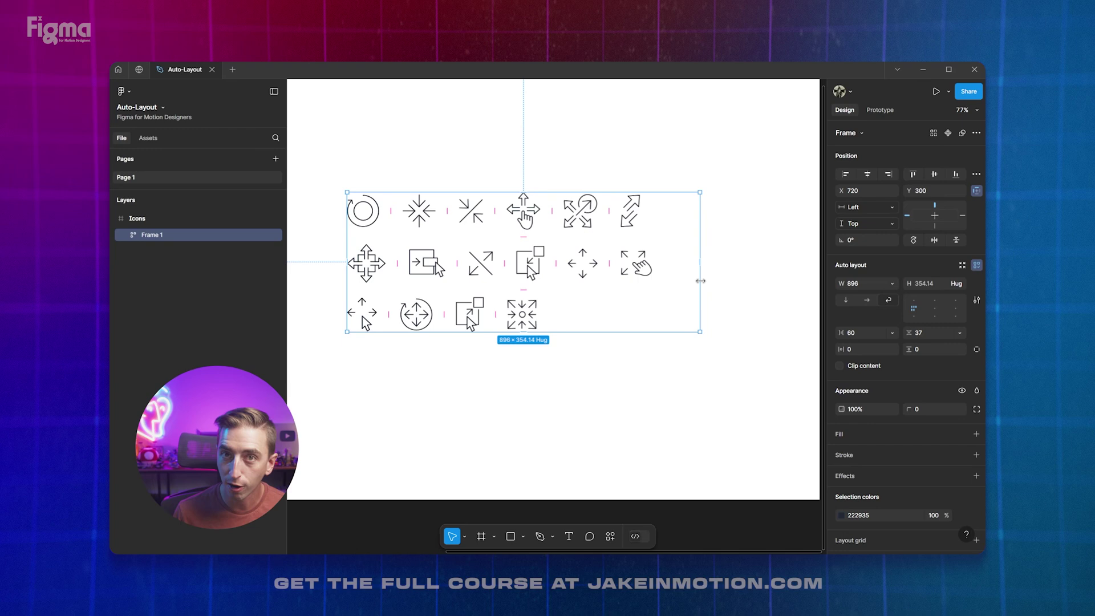
pyautogui.hotkey('ctrl', 'z')
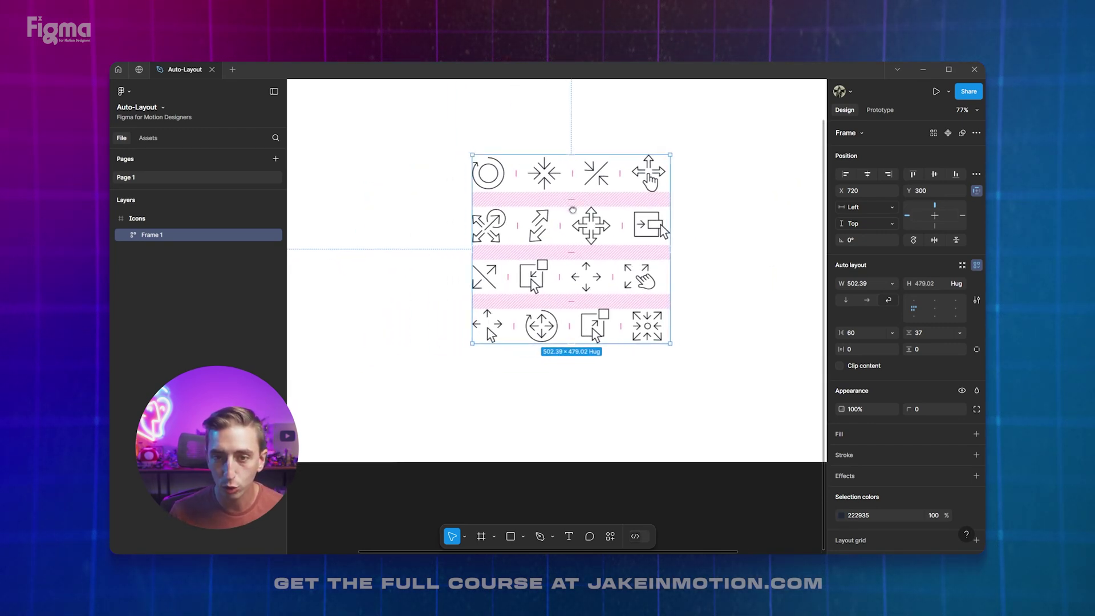
pyautogui.moveTo(572, 210); pyautogui.dragTo(598, 231)
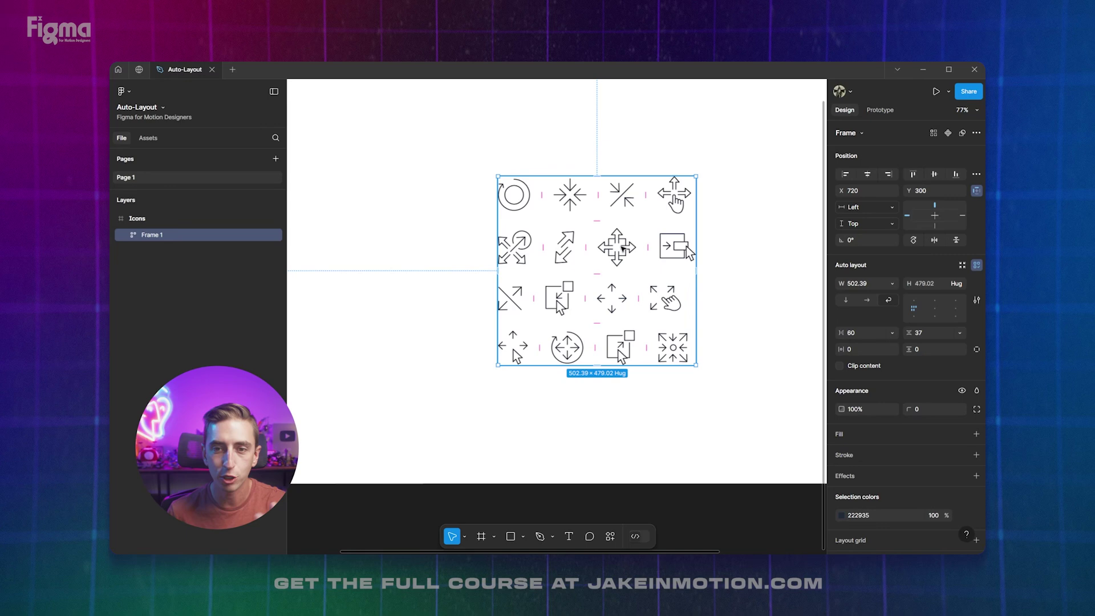
pyautogui.hscroll(2, 616, 244)
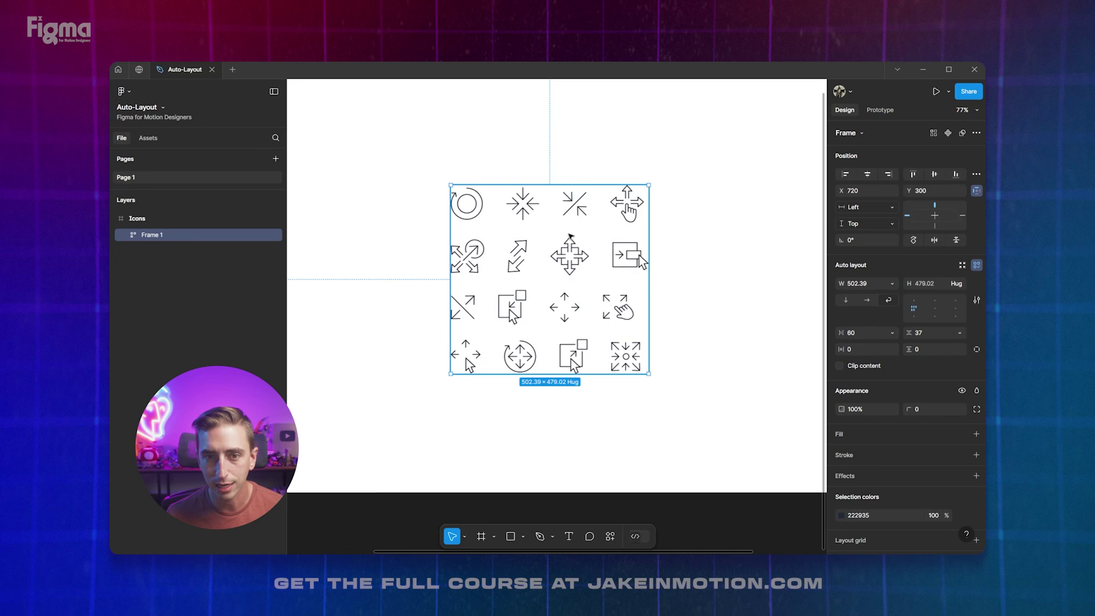
# Drag the gap handles to widen icon spacing, keep rows 47 apart, and test frame reflow.
pyautogui.moveTo(494, 204)
pyautogui.mouseDown()
pyautogui.moveTo(513, 206)
pyautogui.moveTo(476, 203)
pyautogui.moveTo(486, 202)
pyautogui.mouseUp()
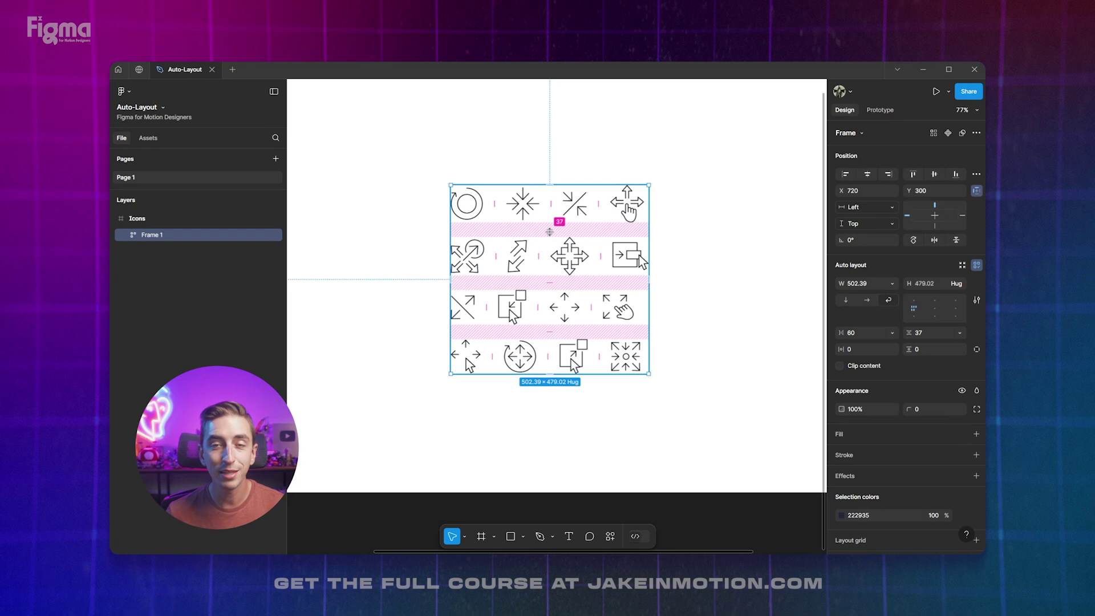
pyautogui.moveTo(549, 231)
pyautogui.mouseDown()
pyautogui.moveTo(551, 251)
pyautogui.moveTo(552, 235)
pyautogui.mouseUp()
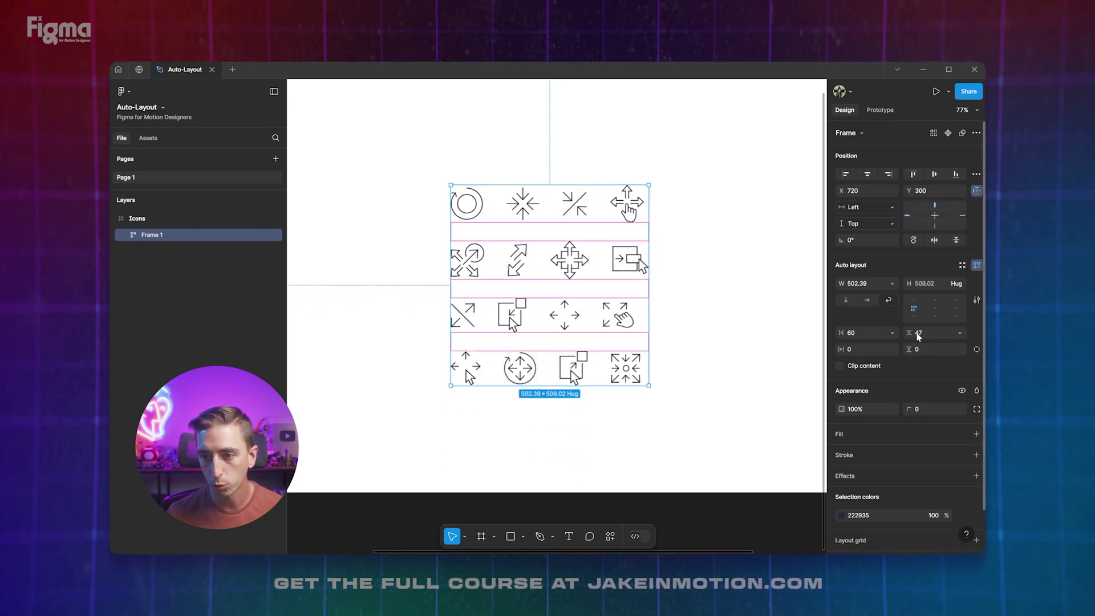
pyautogui.moveTo(913, 333); pyautogui.dragTo(932, 331)
pyautogui.hotkey('ctrl', 'z')
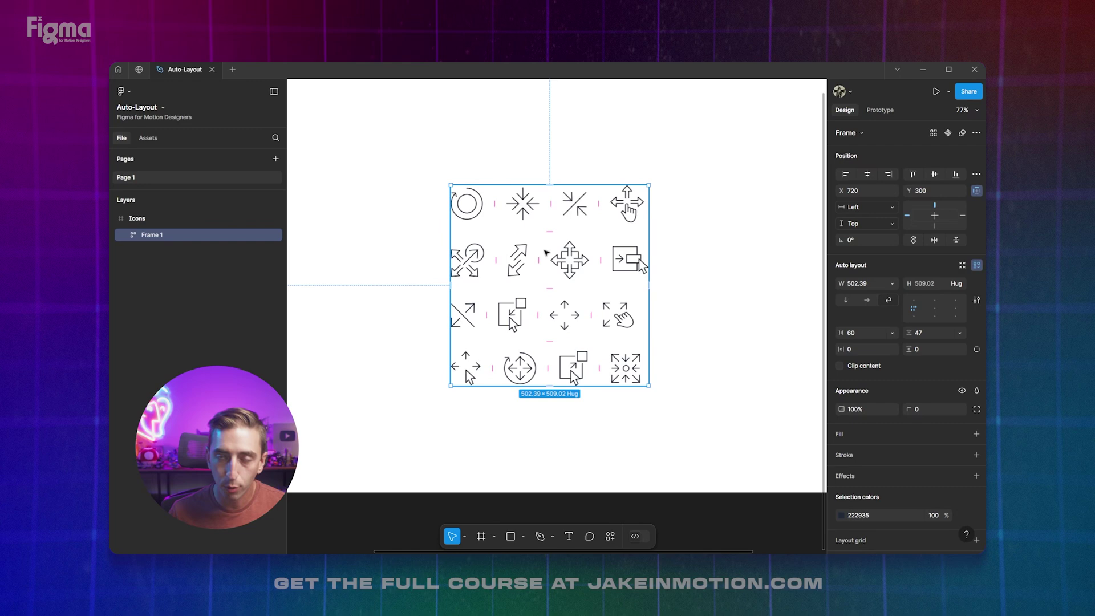
pyautogui.moveTo(647, 251)
pyautogui.mouseDown()
pyautogui.moveTo(758, 240)
pyautogui.moveTo(587, 245)
pyautogui.moveTo(746, 234)
pyautogui.moveTo(648, 234)
pyautogui.mouseUp()
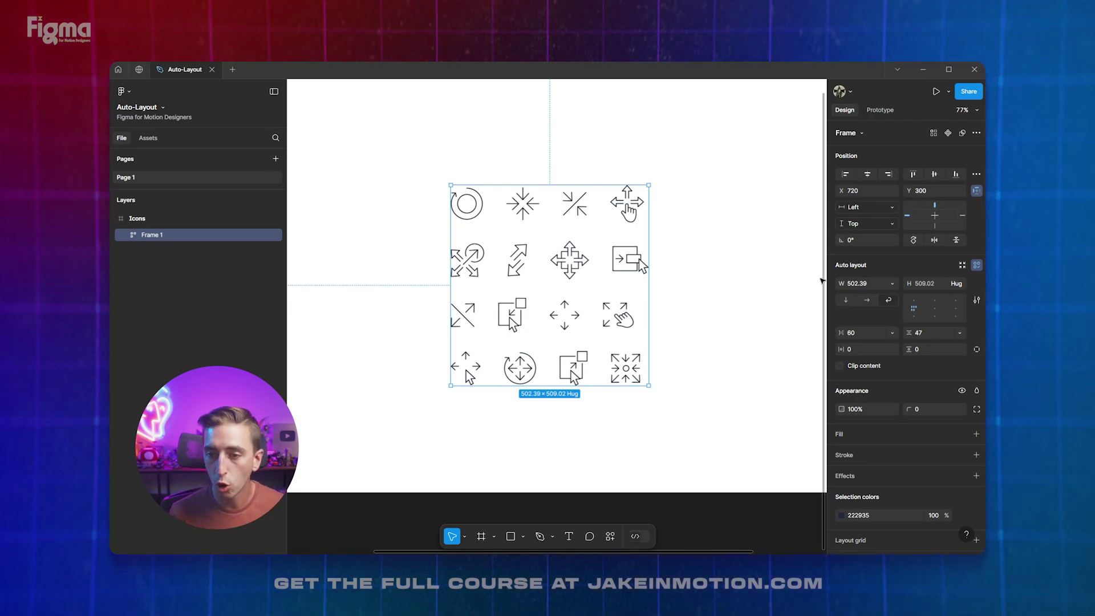
# Switch Frame 1 to a single horizontal row, reposition it, and adjust the icon spacing.
pyautogui.click(867, 301)
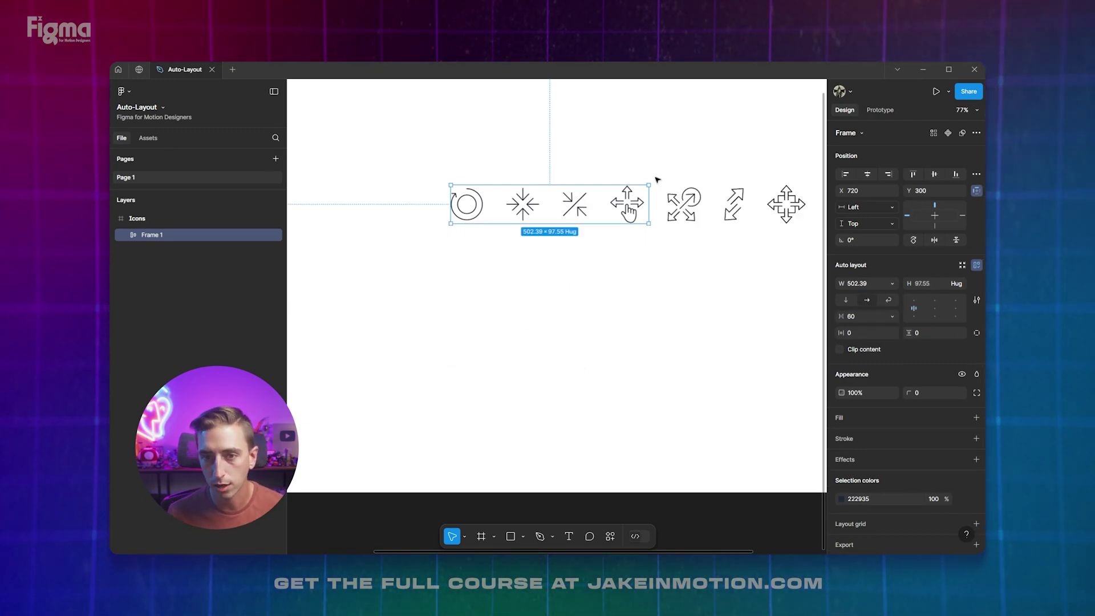
pyautogui.scroll(-5, 641, 172)
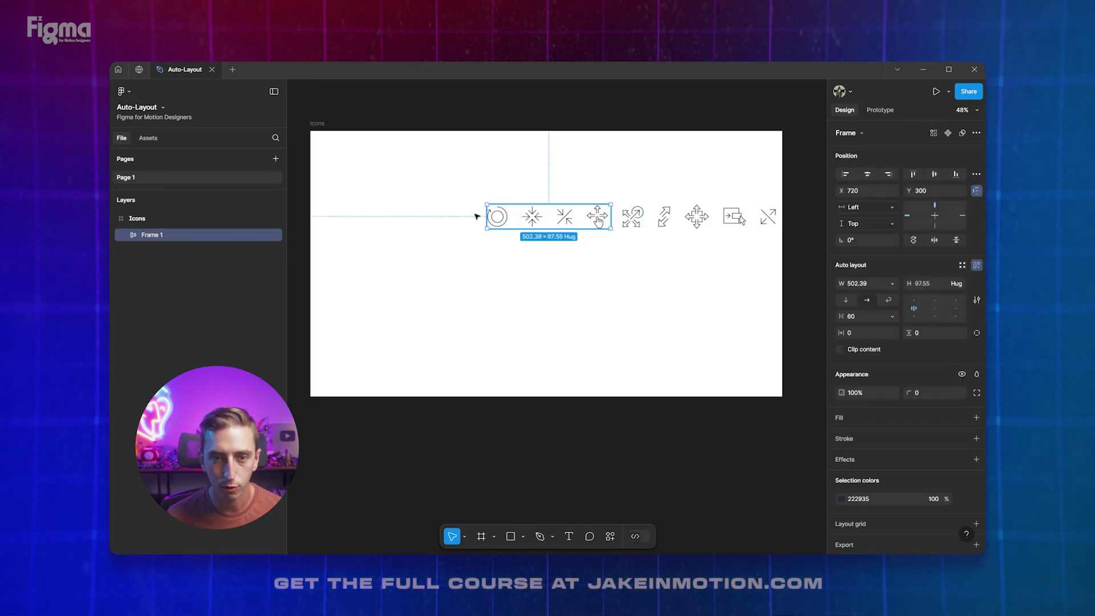
pyautogui.moveTo(477, 215); pyautogui.dragTo(491, 249)
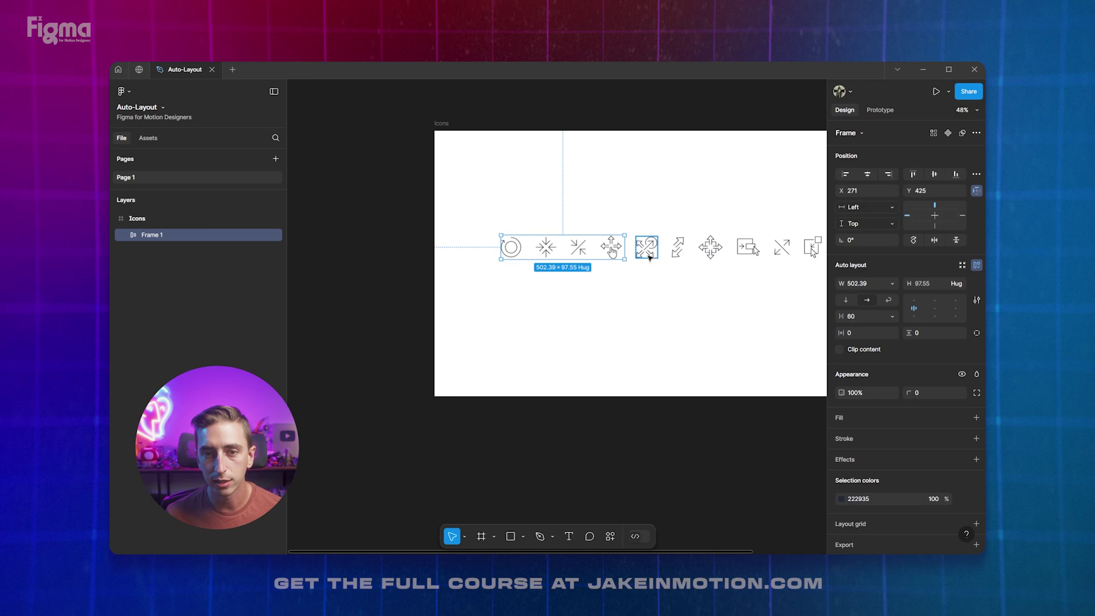
pyautogui.hscroll(5, 490, 254)
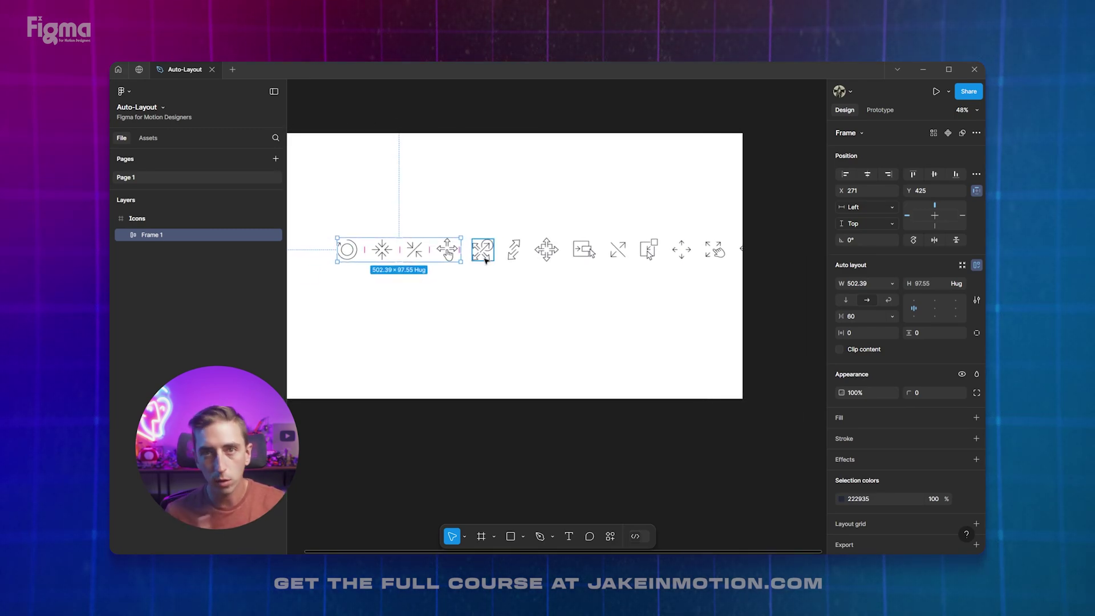
pyautogui.moveTo(447, 249)
pyautogui.mouseDown()
pyautogui.moveTo(463, 246)
pyautogui.moveTo(366, 254)
pyautogui.moveTo(449, 255)
pyautogui.mouseUp()
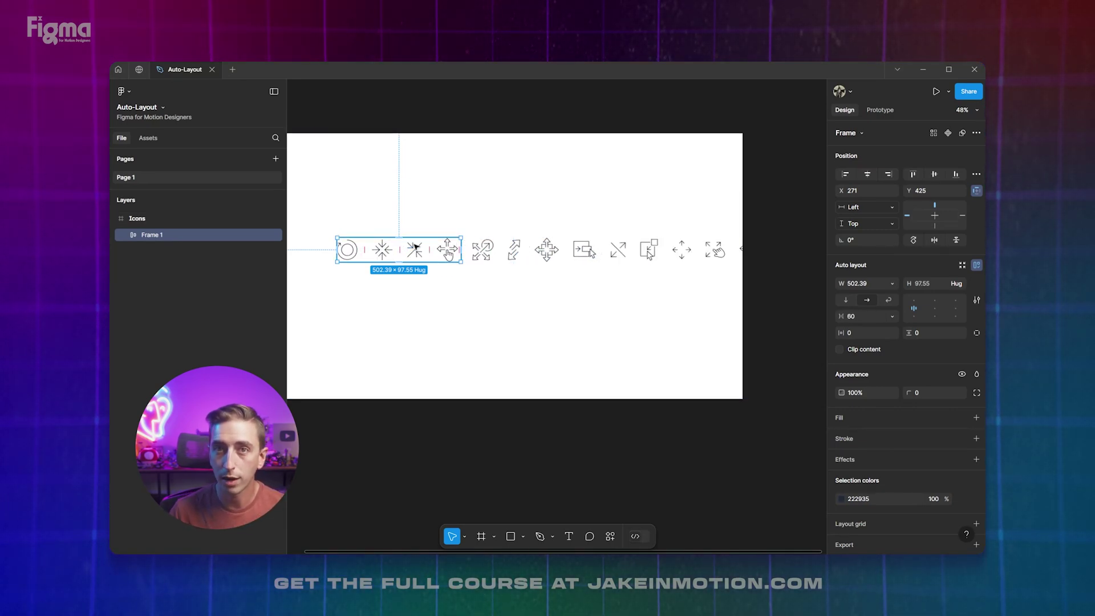
# Try a vertical stack with a shrinking gap, then revert to the horizontal row with 60 spacing.
pyautogui.click(848, 301)
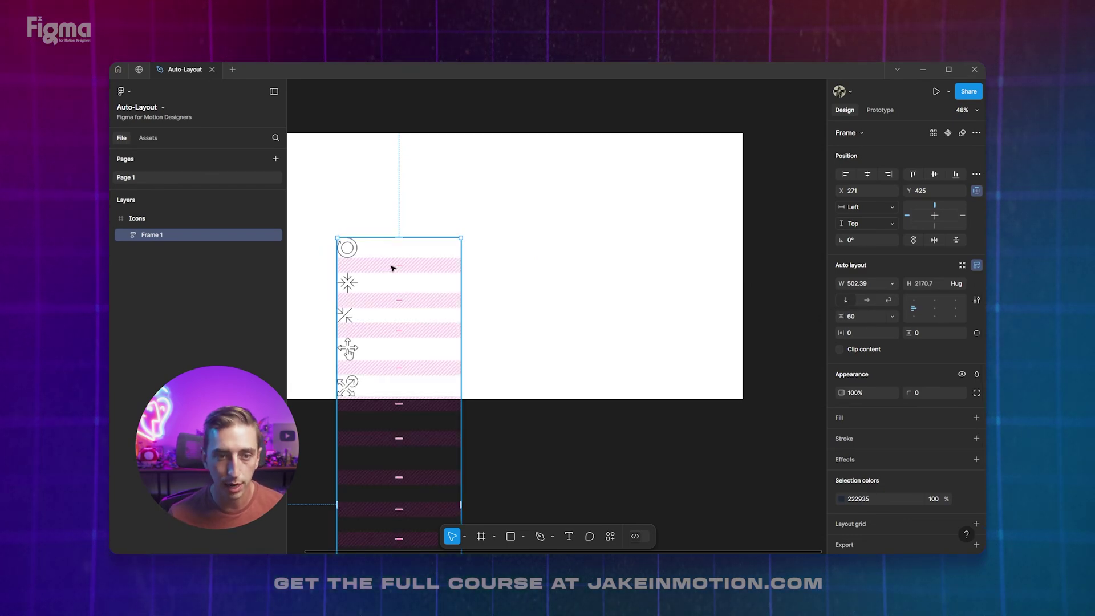
pyautogui.moveTo(393, 268)
pyautogui.mouseDown()
pyautogui.moveTo(401, 257)
pyautogui.moveTo(403, 276)
pyautogui.mouseUp()
pyautogui.press('Escape')
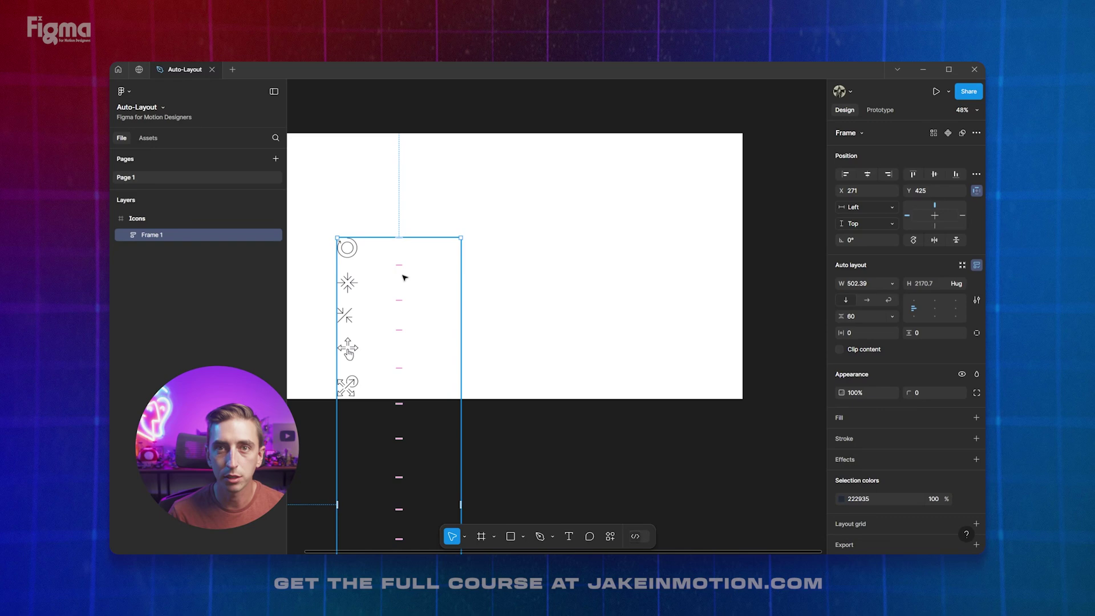
pyautogui.hotkey('ctrl', 'z')
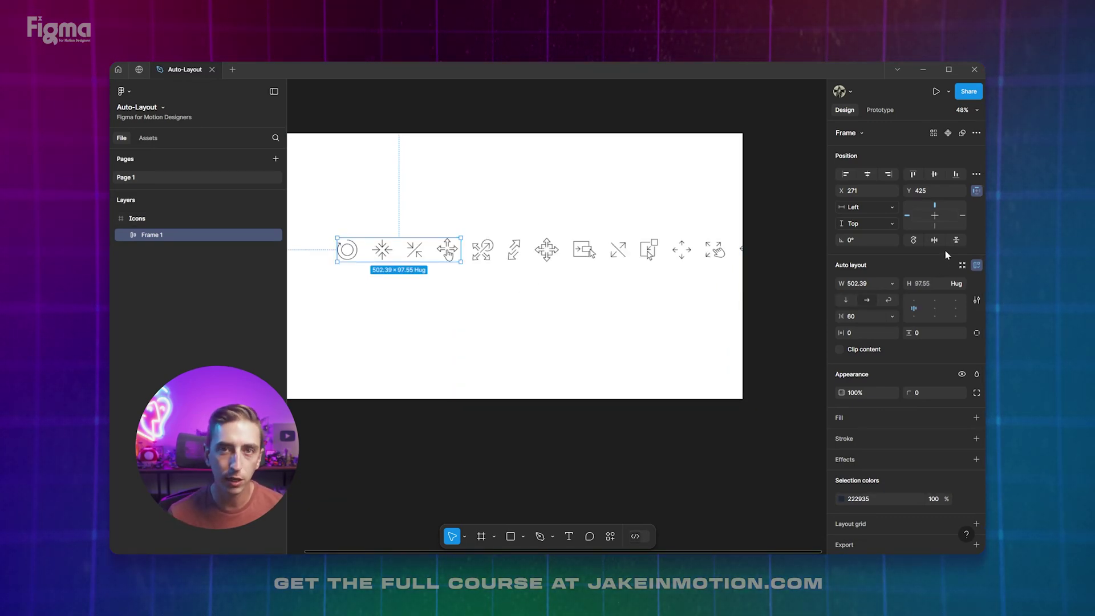
pyautogui.scroll(5, 415, 271)
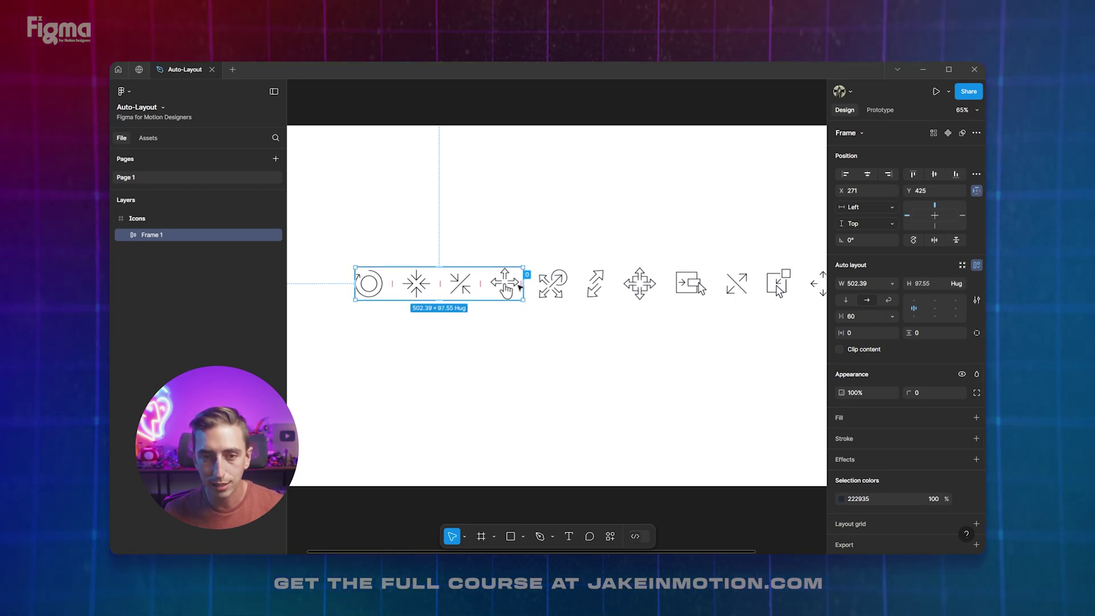
# Test-enlarge the second icon and undo, then set Frame 1's width to Hug contents.
pyautogui.click(422, 285)
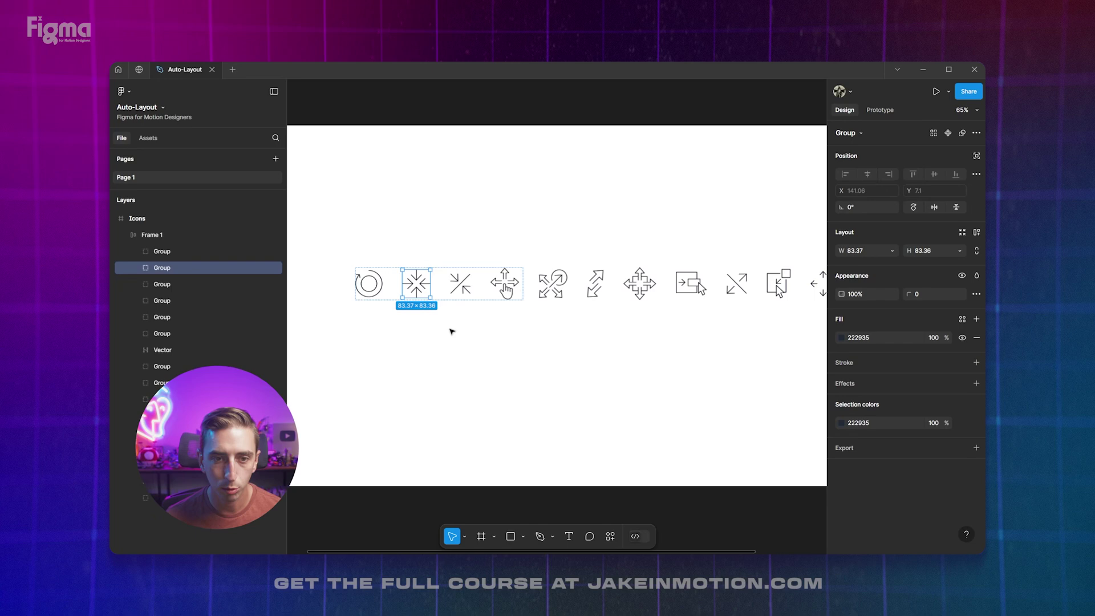
pyautogui.moveTo(417, 297); pyautogui.dragTo(429, 331)
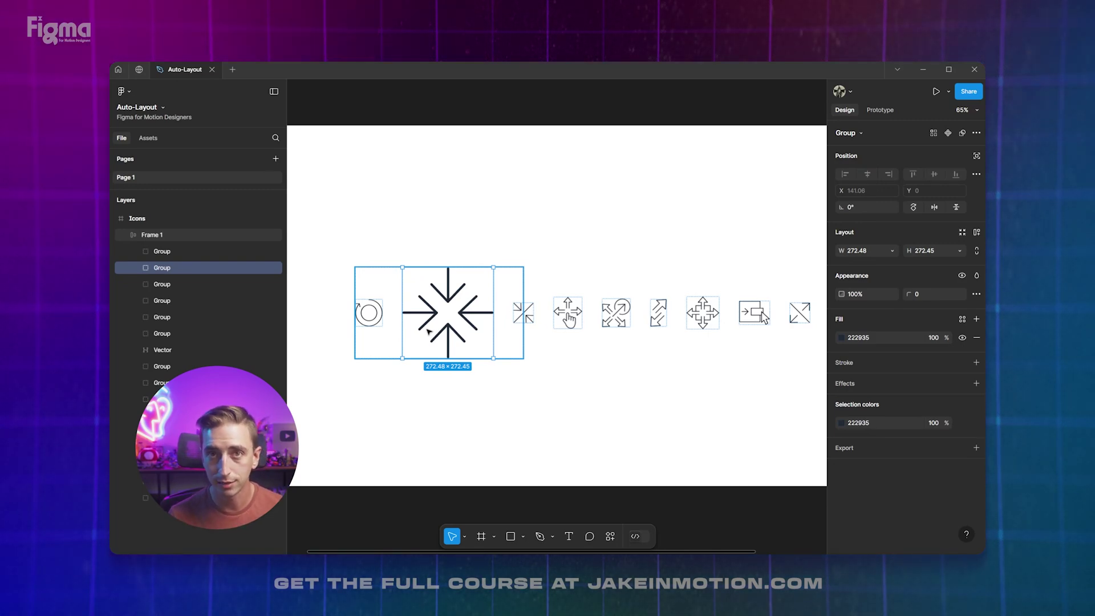
pyautogui.hotkey('ctrl', 'z')
pyautogui.click(446, 315)
pyautogui.click(448, 294)
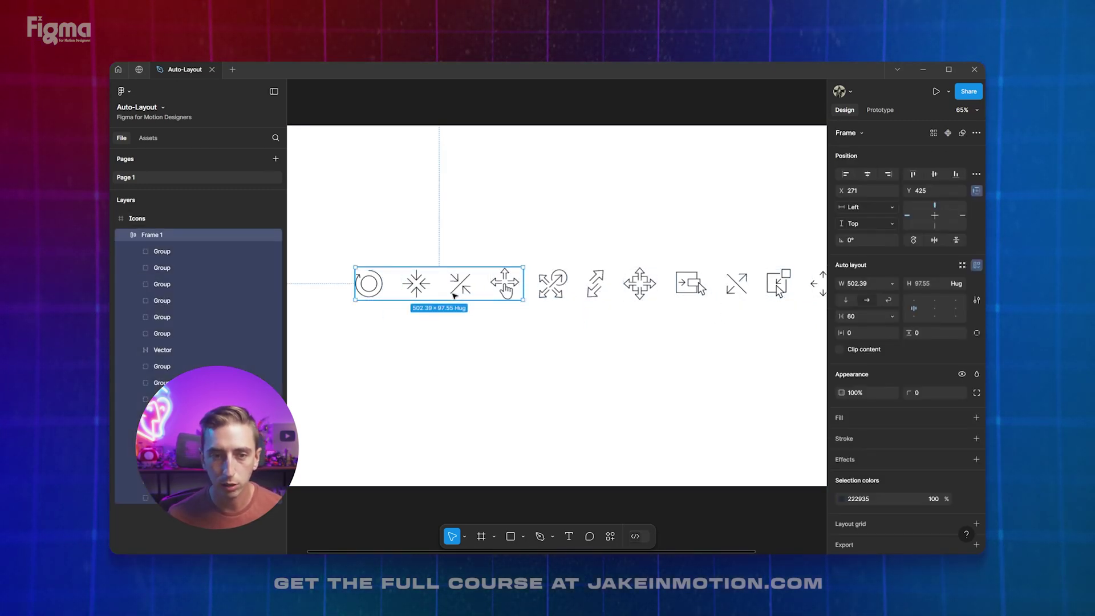
pyautogui.click(891, 285)
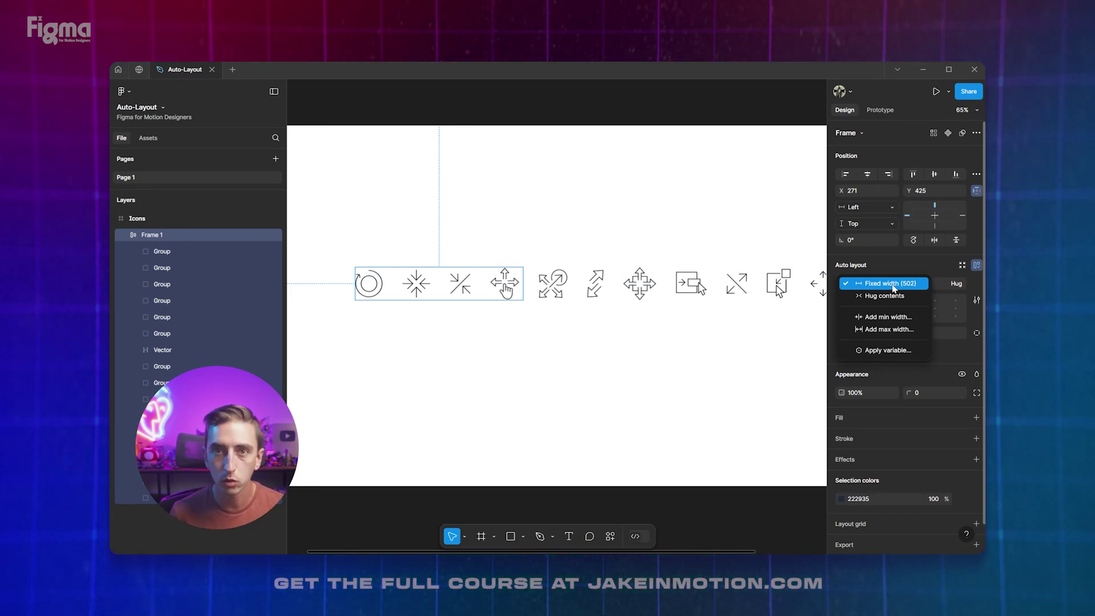
pyautogui.click(890, 296)
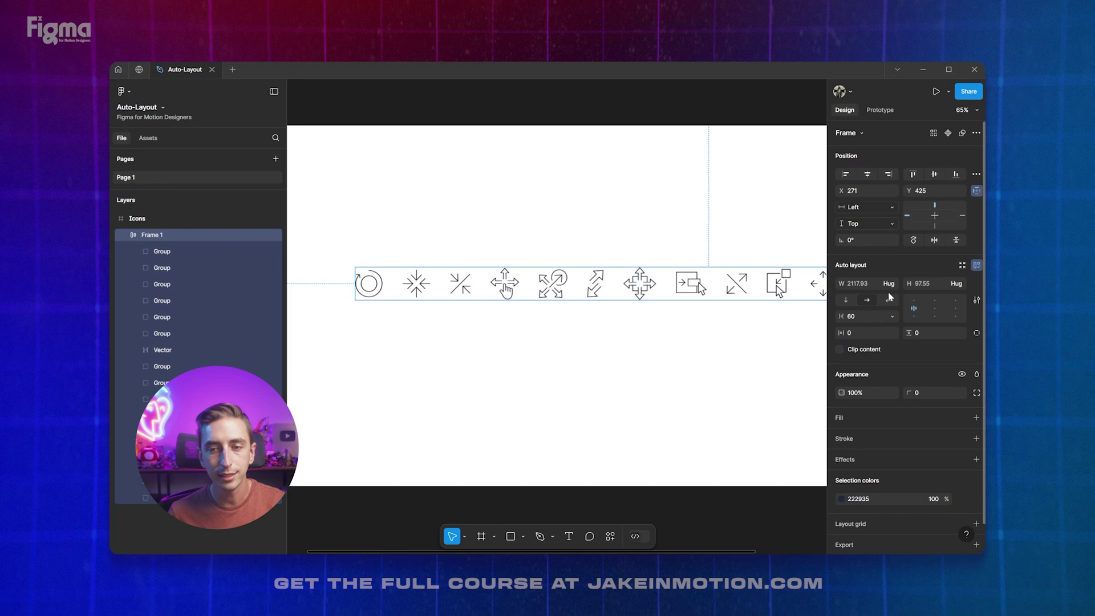
# Stack the icons vertically and move the column into the white Icons frame.
pyautogui.scroll(-3, 714, 239)
pyautogui.moveTo(769, 234); pyautogui.dragTo(616, 245)
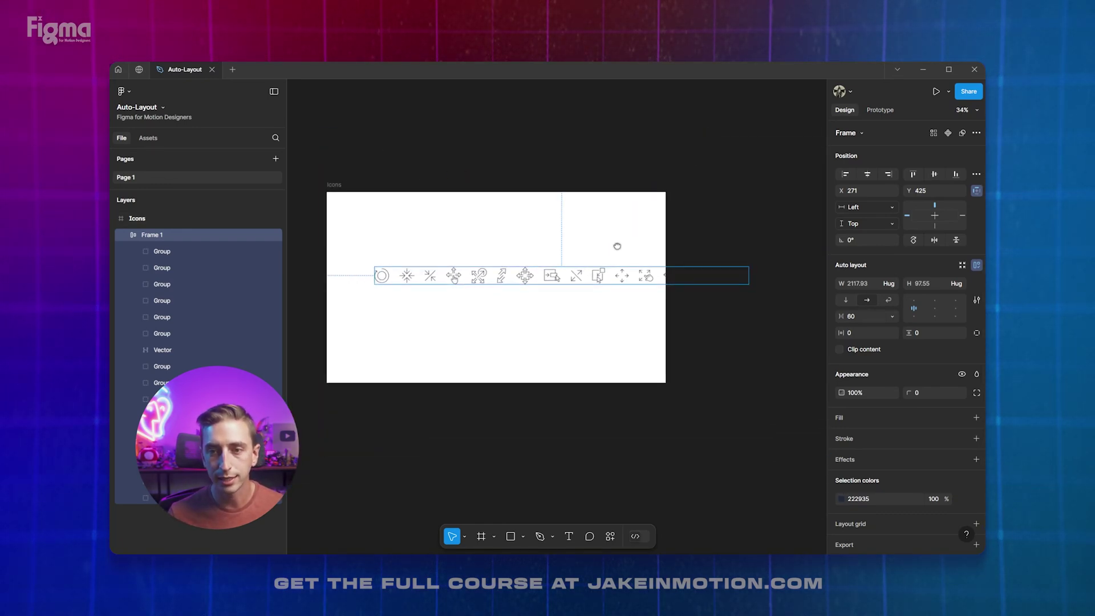
pyautogui.moveTo(447, 276); pyautogui.dragTo(332, 280)
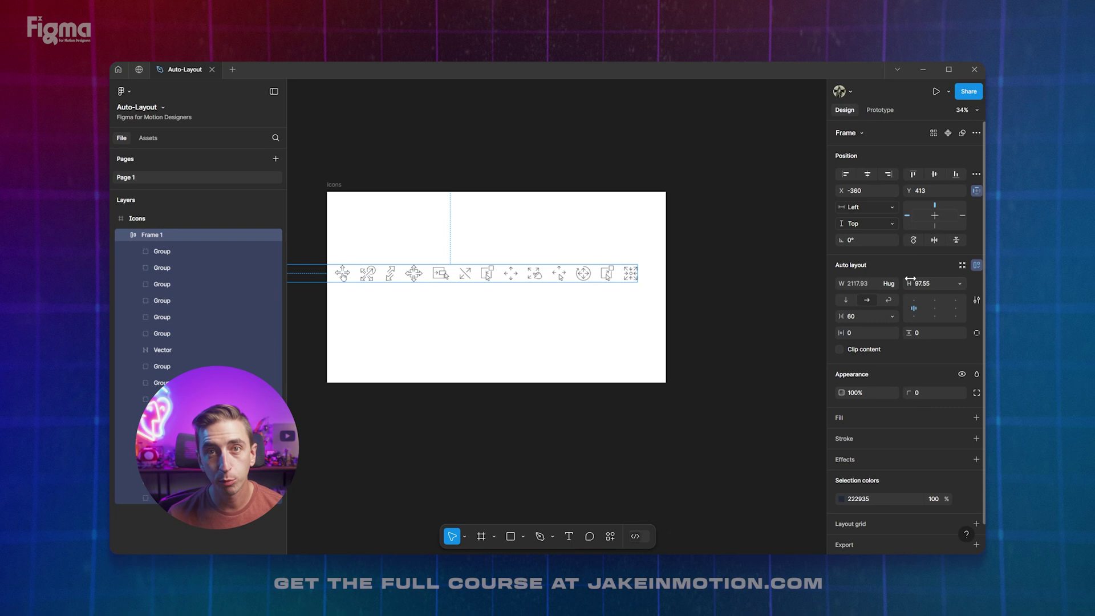
pyautogui.click(845, 300)
pyautogui.hscroll(-5, 487, 281)
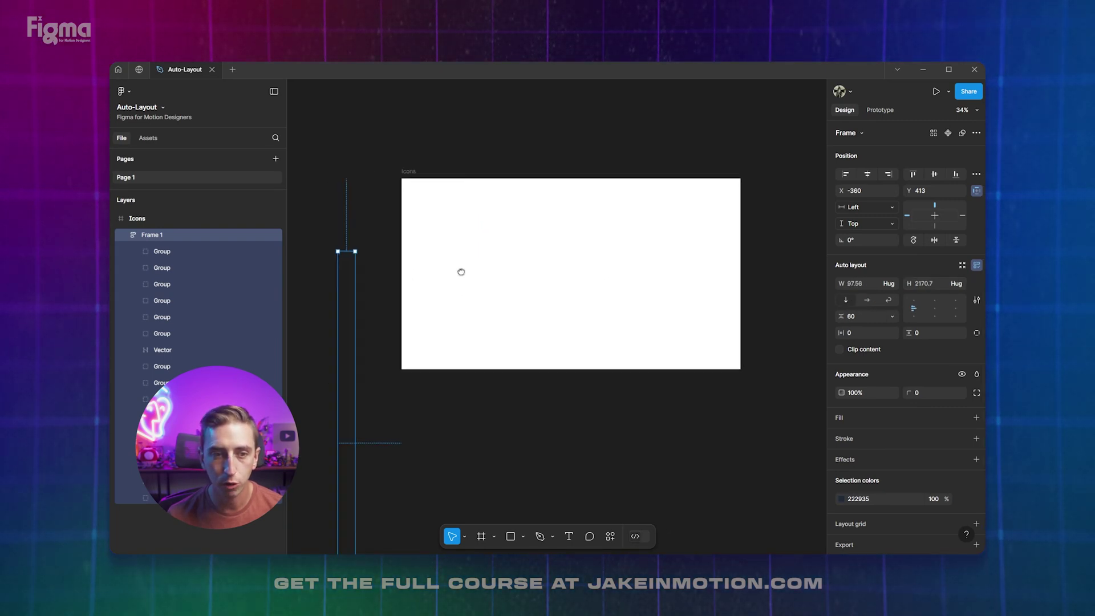
pyautogui.moveTo(409, 276); pyautogui.dragTo(605, 223)
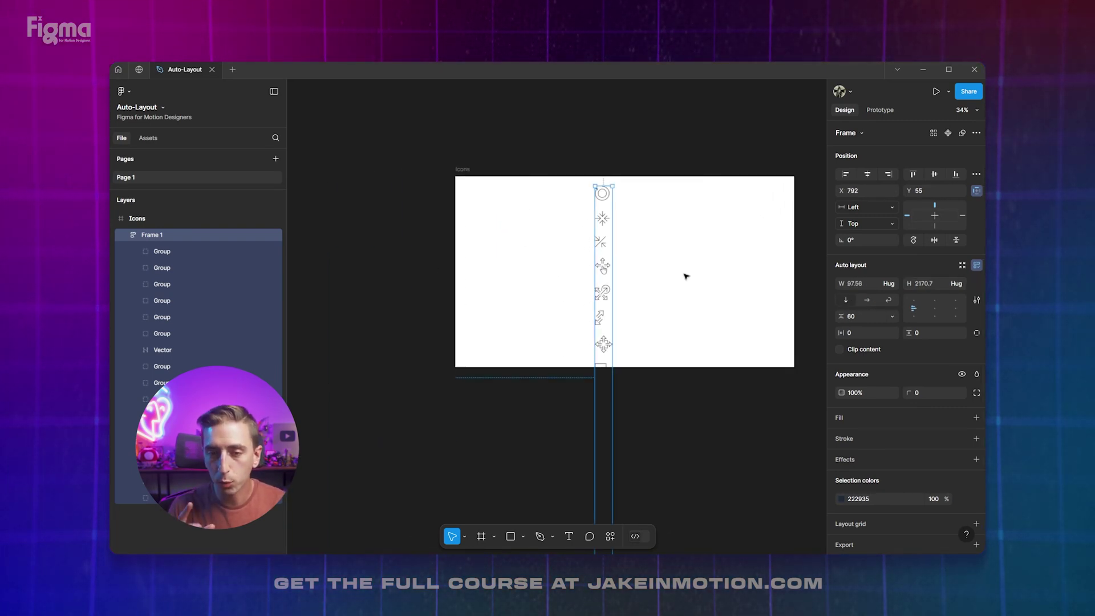
pyautogui.scroll(5, 668, 278)
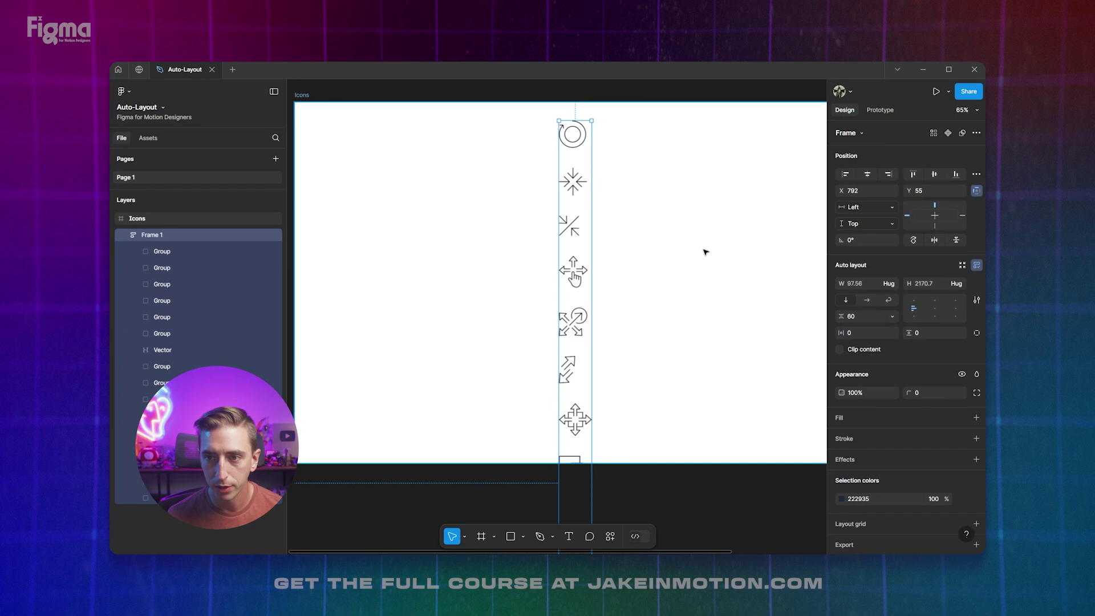
# Turn on wrap and widen Frame 1 so the icons flow into rows.
pyautogui.click(866, 300)
pyautogui.scroll(-5, 543, 251)
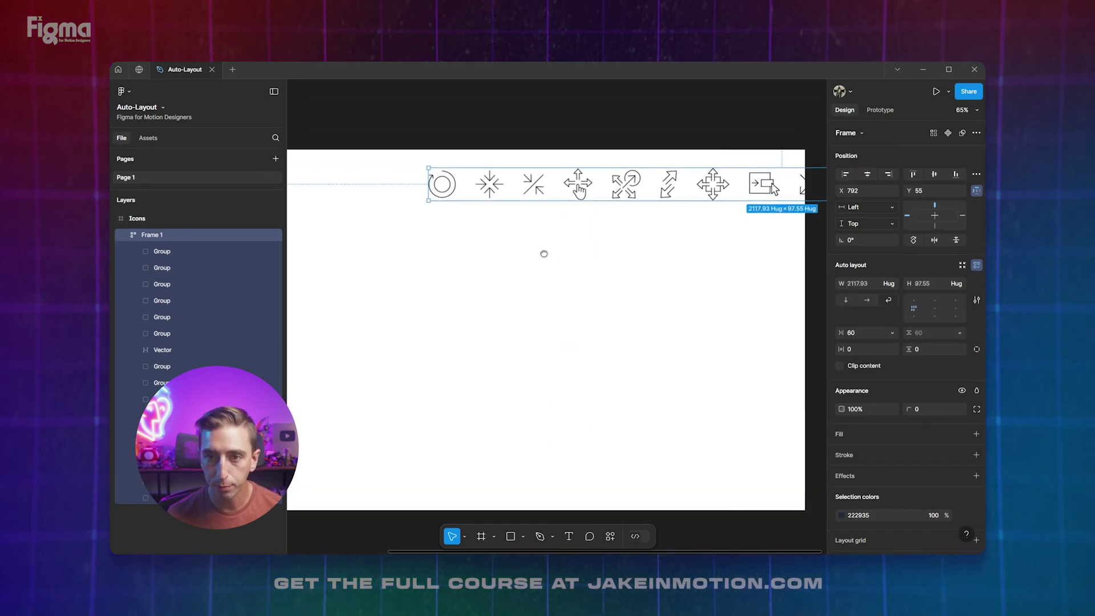
pyautogui.moveTo(563, 204); pyautogui.dragTo(494, 238)
pyautogui.moveTo(720, 247); pyautogui.dragTo(540, 328)
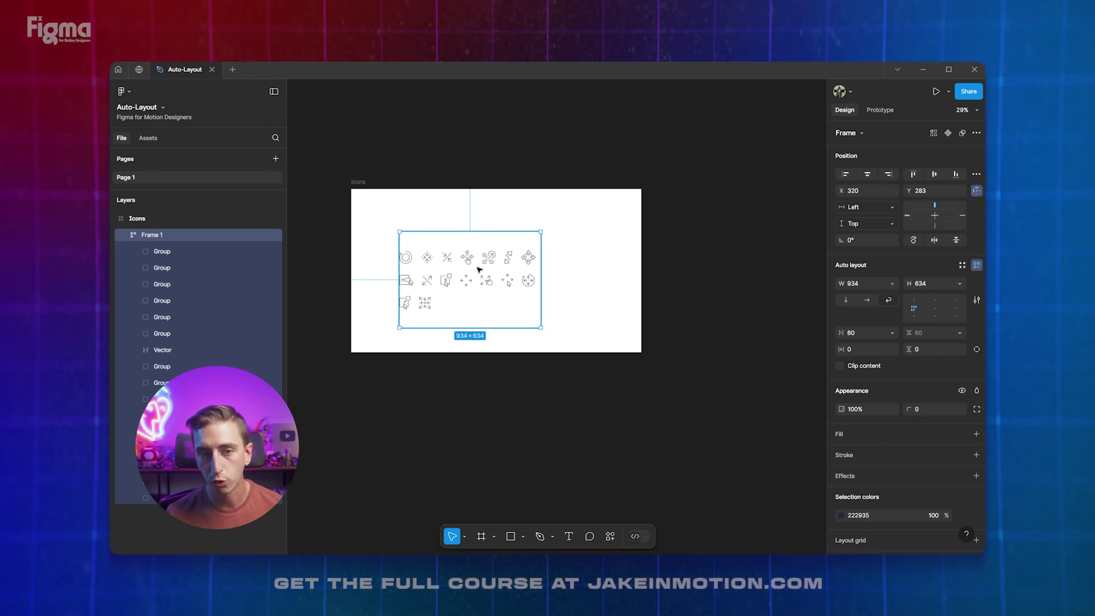
pyautogui.scroll(5, 437, 248)
# Set Frame 1 to 480 × 480 and move it into place inside Icons.
pyautogui.click(861, 284)
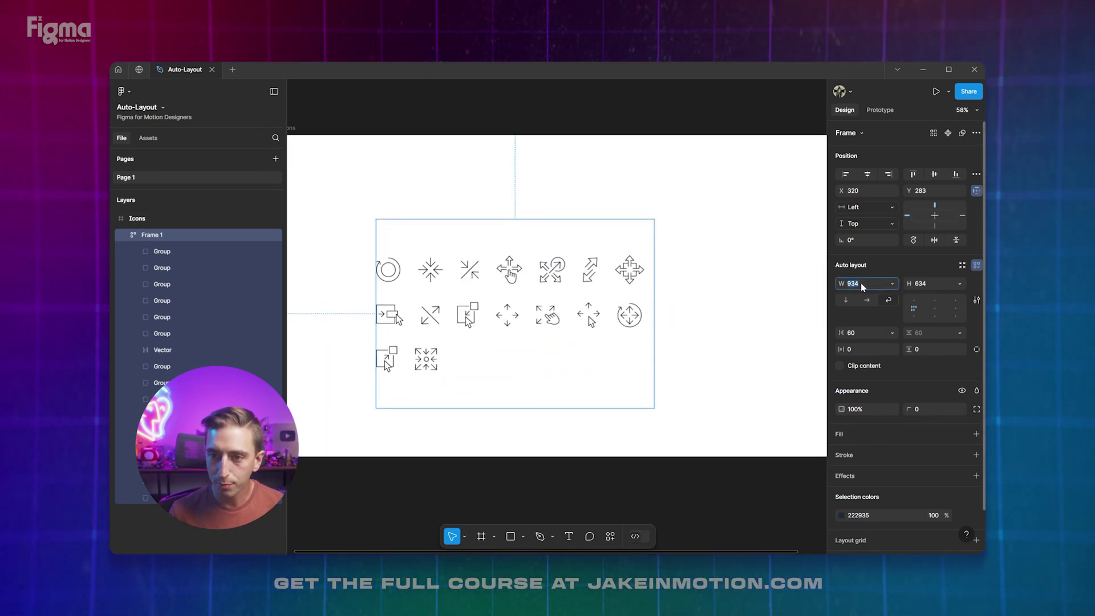
pyautogui.write('480')
pyautogui.press('Tab')
pyautogui.write('480')
pyautogui.press('Return')
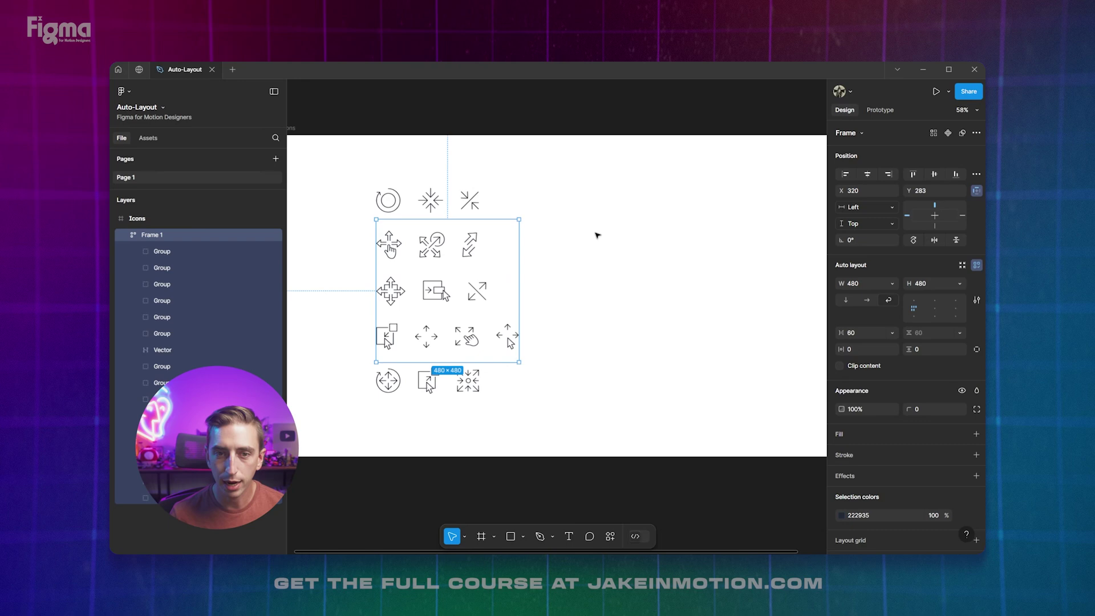
pyautogui.moveTo(529, 246); pyautogui.dragTo(606, 250)
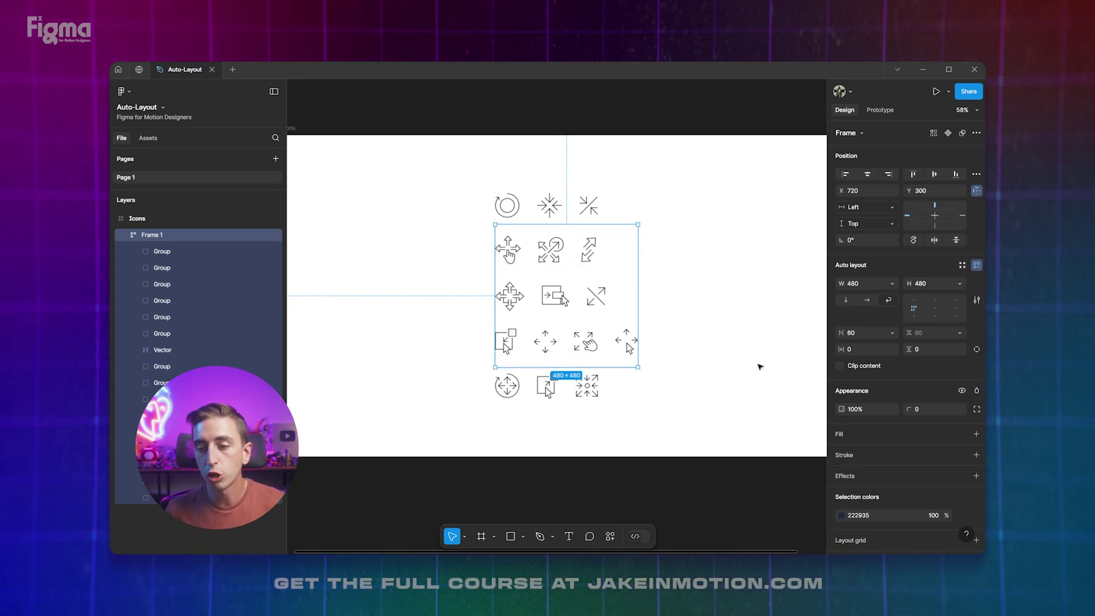
# Toggle Clip content on and off, then reduce the icon gap to 32.
pyautogui.click(839, 366)
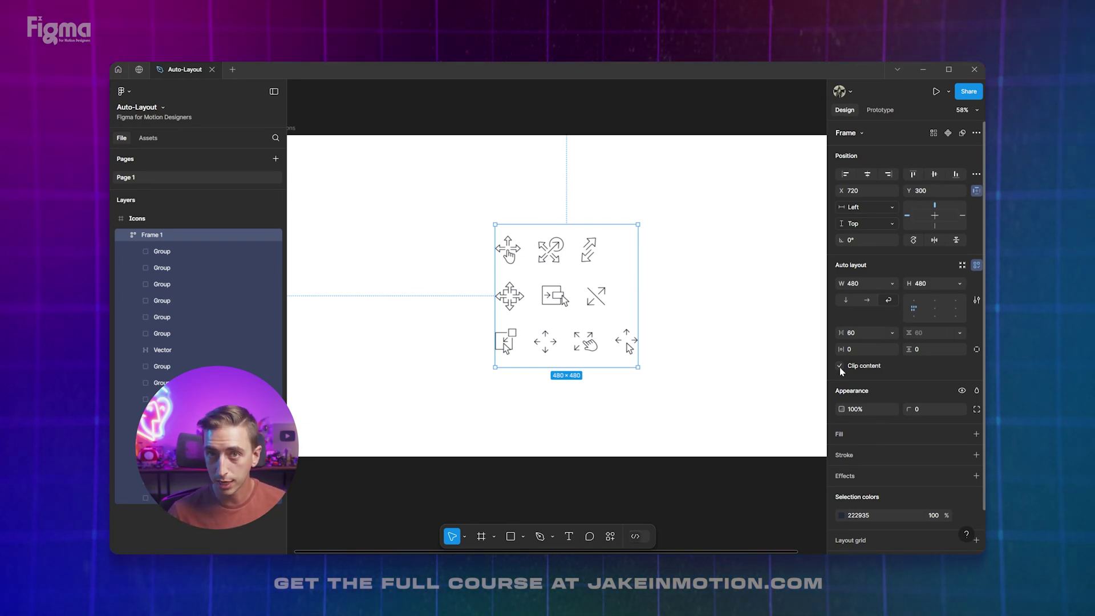
pyautogui.click(839, 366)
pyautogui.moveTo(840, 333)
pyautogui.mouseDown()
pyautogui.moveTo(807, 338)
pyautogui.moveTo(842, 336)
pyautogui.mouseUp()
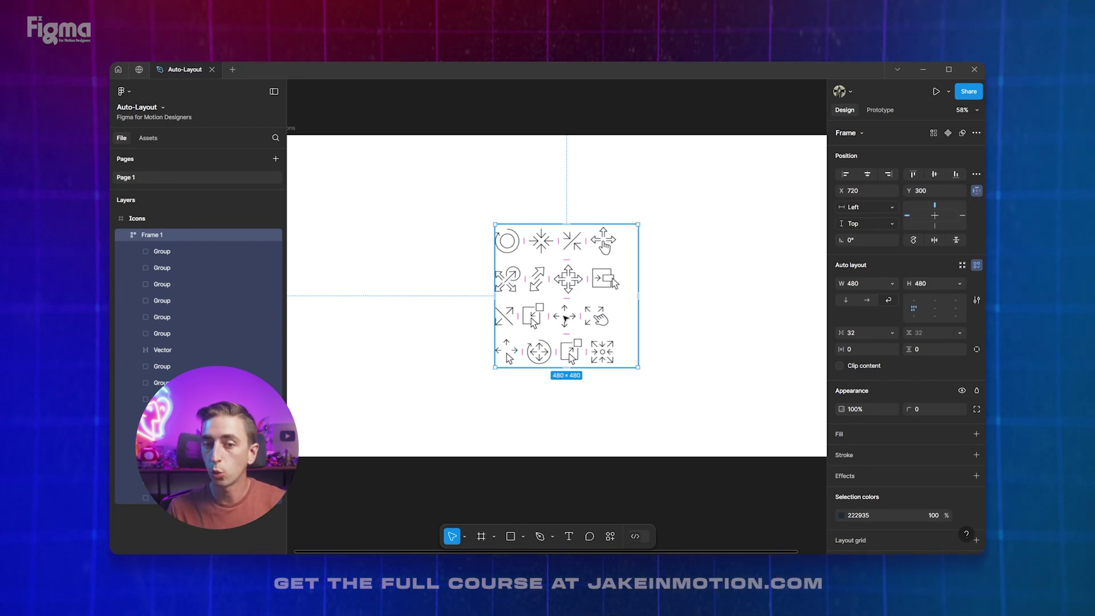
pyautogui.scroll(1, 565, 317)
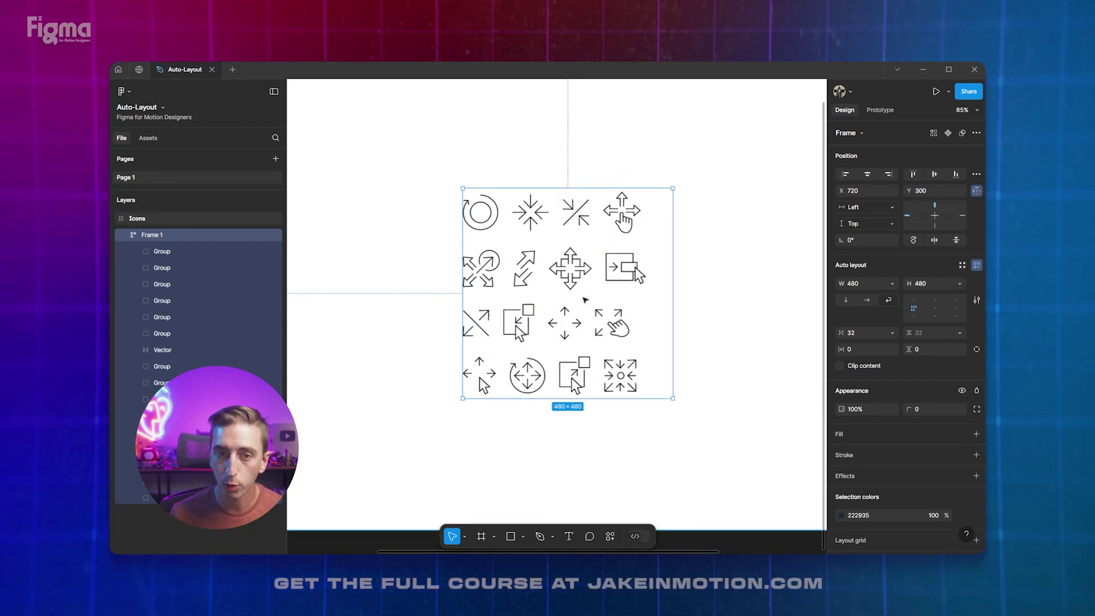
pyautogui.scroll(2, 585, 300)
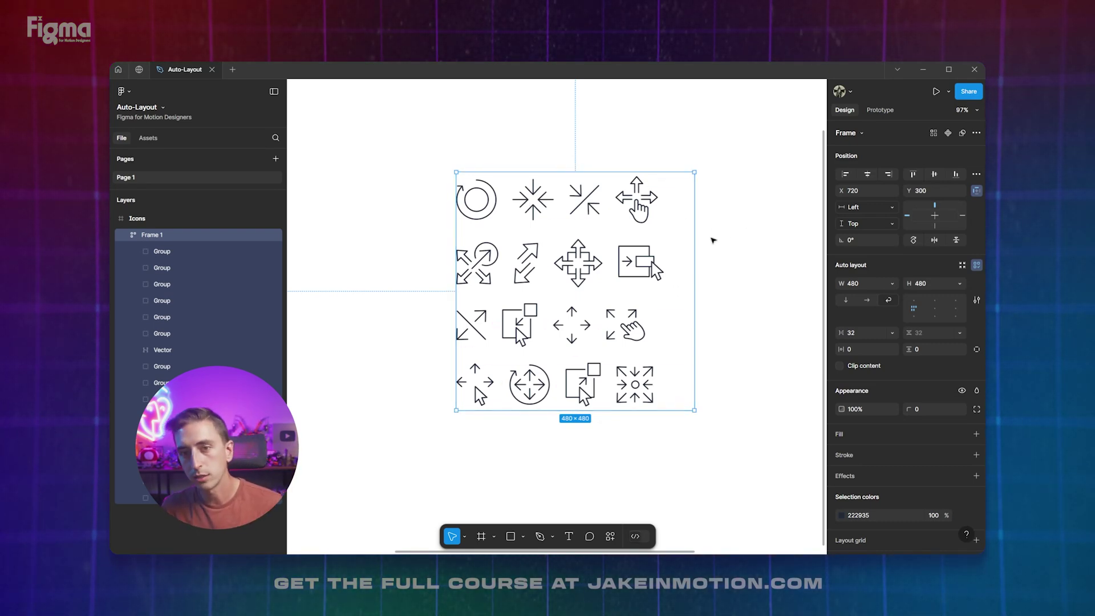
# Try centre, right and bottom-centre alignments, then set horizontal spacing to Auto.
pyautogui.click(934, 309)
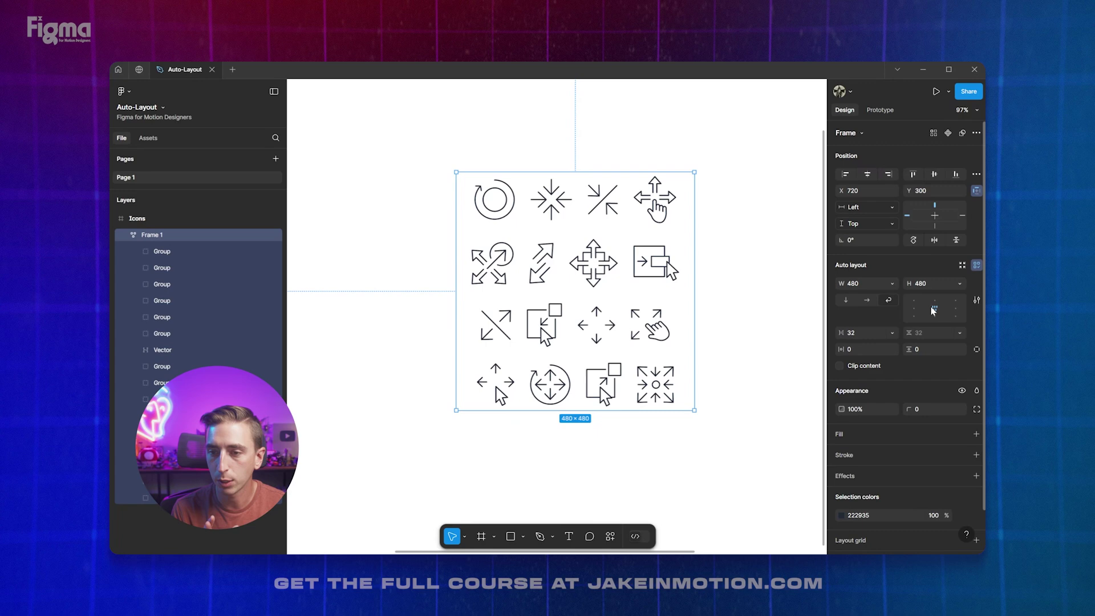
pyautogui.click(958, 311)
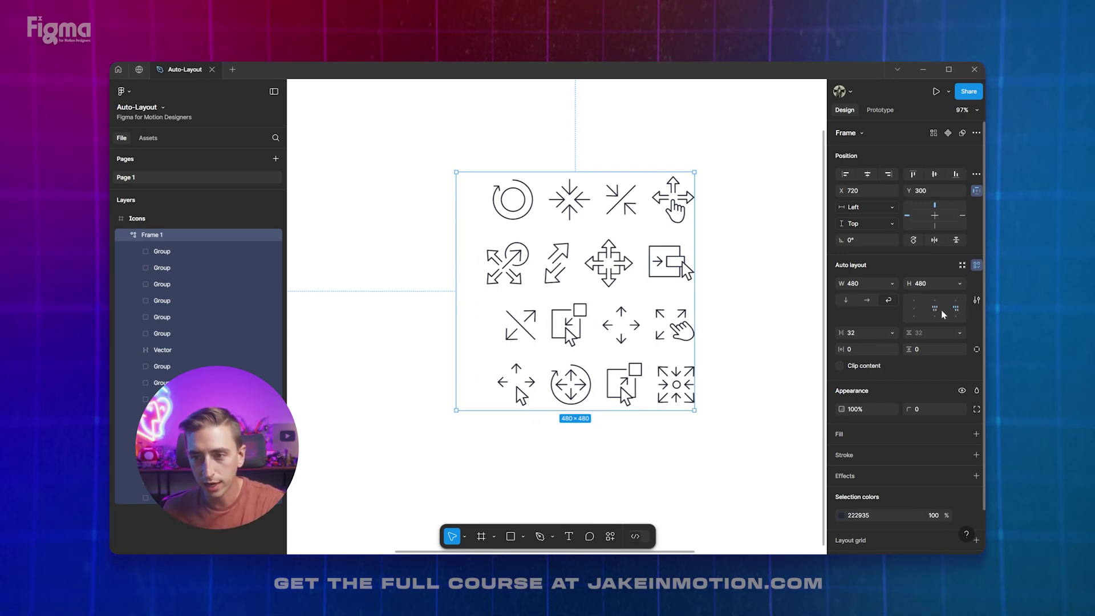
pyautogui.click(934, 308)
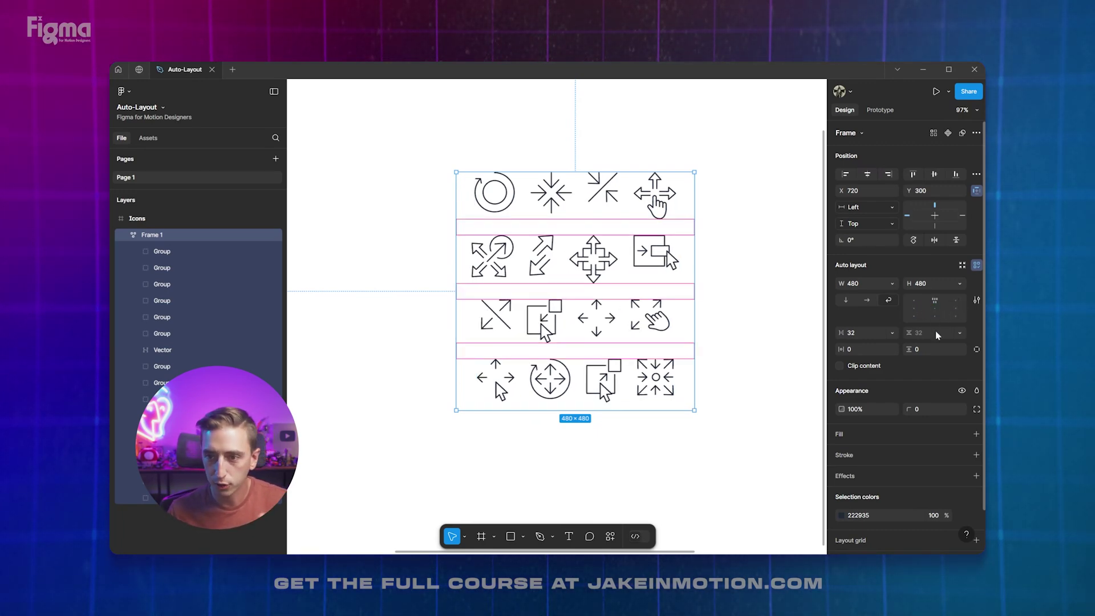
pyautogui.click(934, 317)
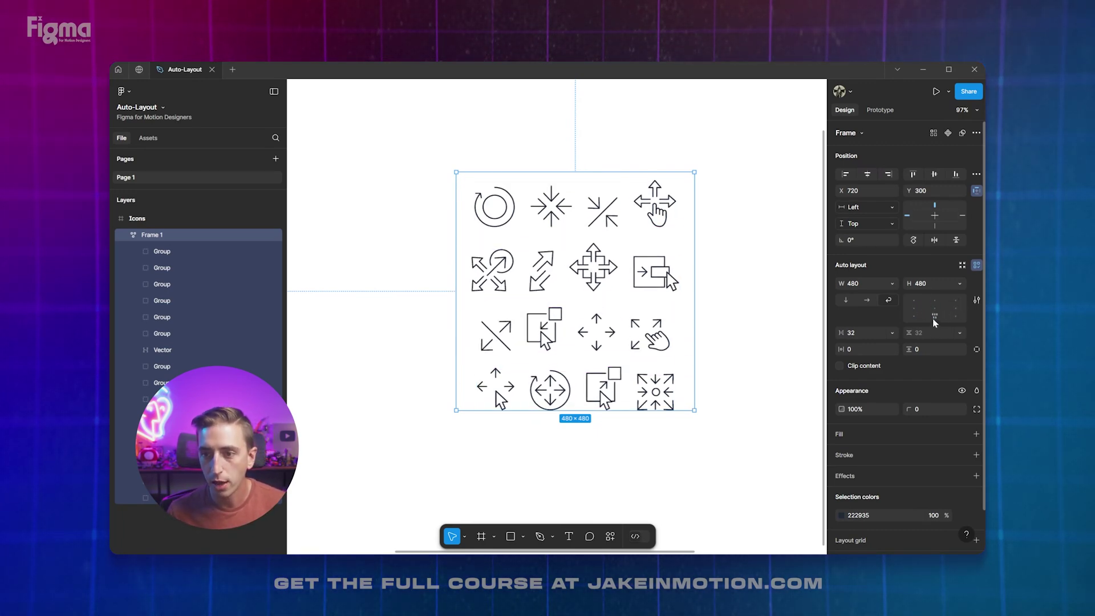
pyautogui.click(892, 333)
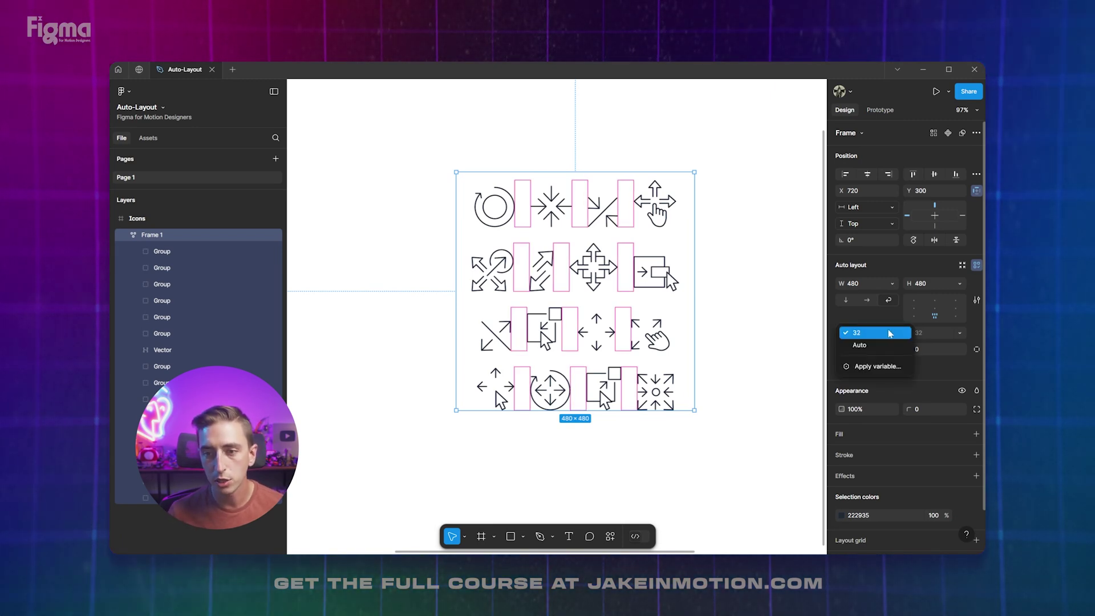
pyautogui.click(859, 345)
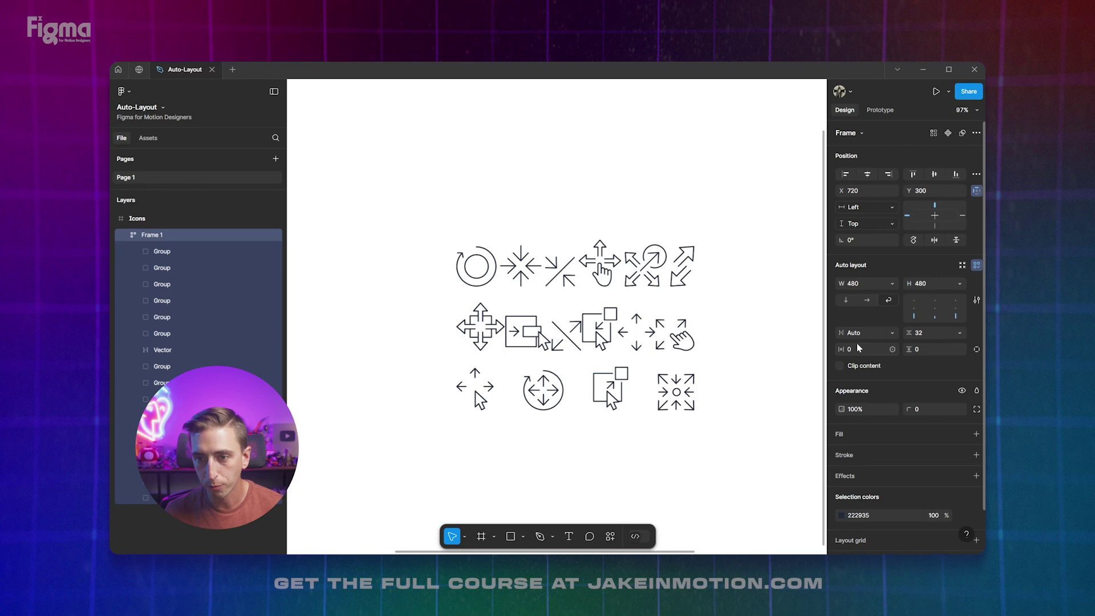
# Recentre the icons and toggle horizontal spacing between 32 and Auto to compare layouts.
pyautogui.click(935, 311)
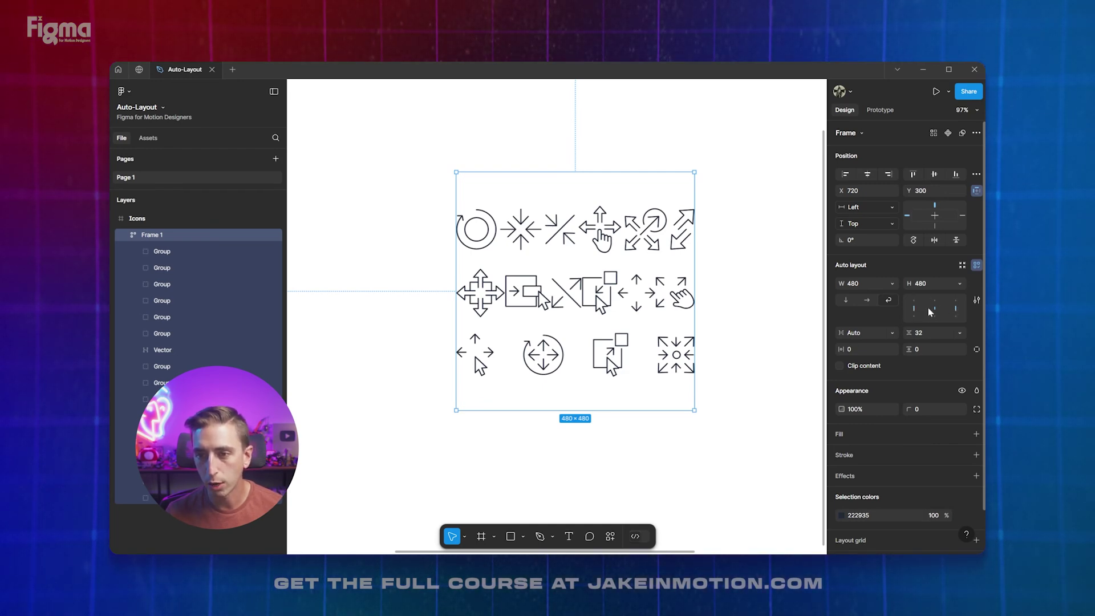
pyautogui.click(893, 340)
pyautogui.press('Escape')
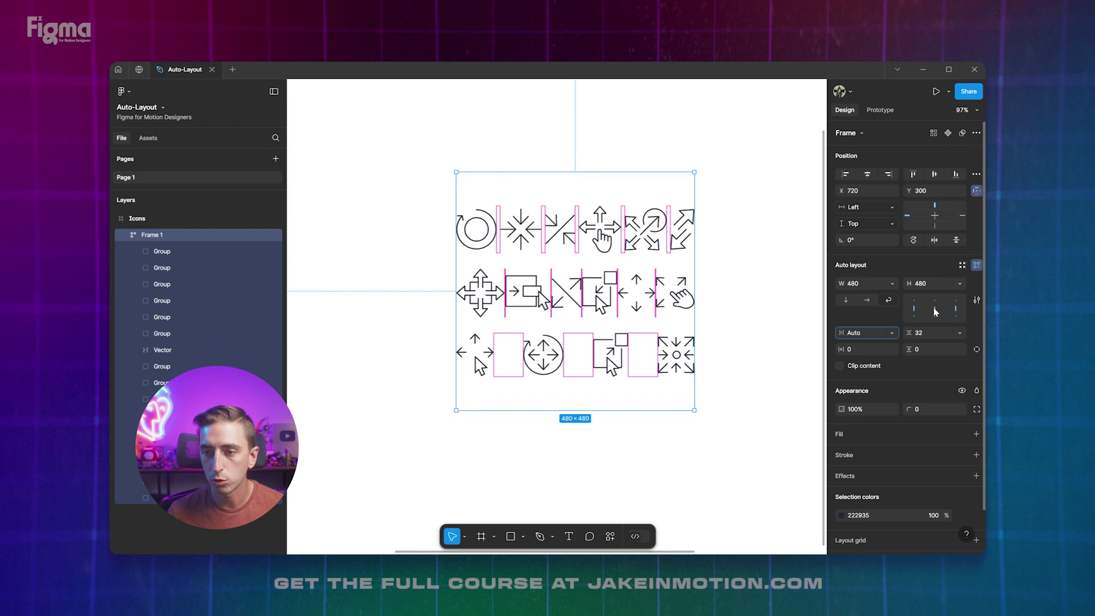
pyautogui.click(935, 311)
pyautogui.click(935, 312)
pyautogui.click(935, 311)
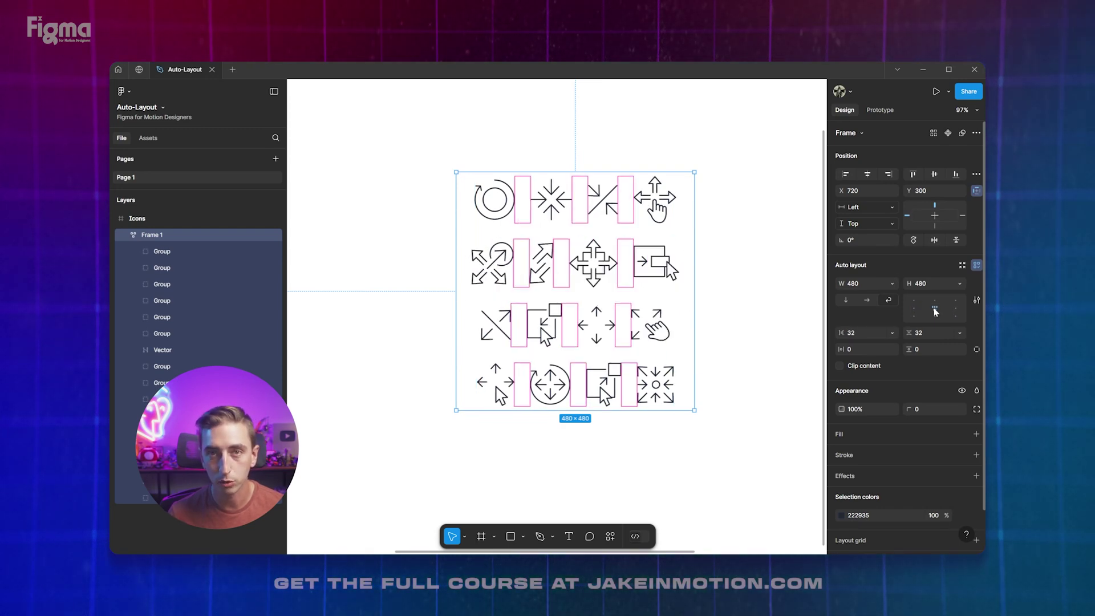
pyautogui.click(935, 311)
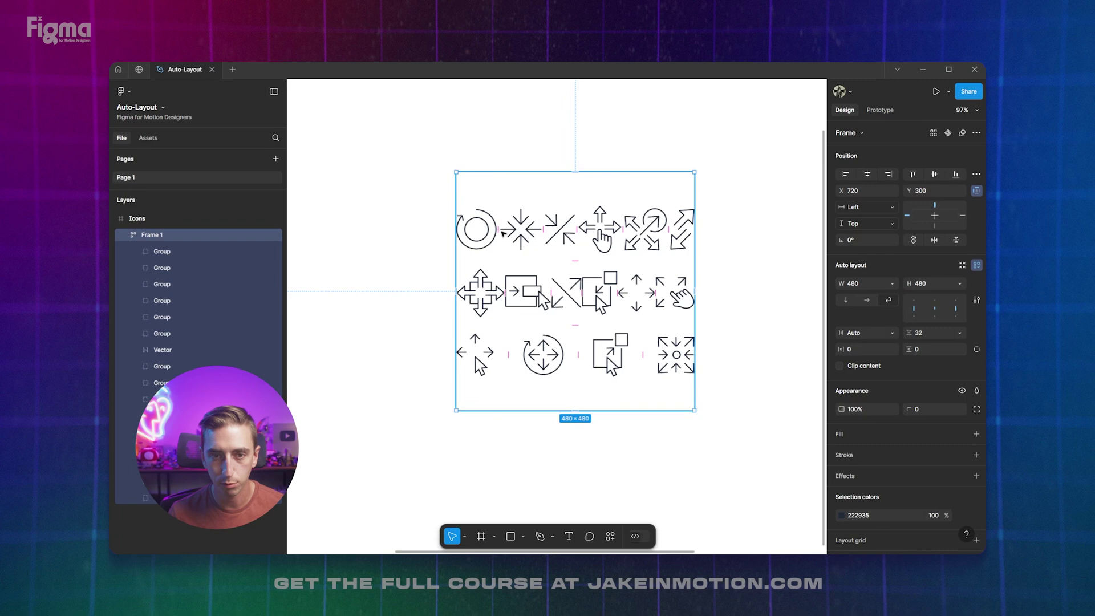
# Try gaps of 54 and 39 and Auto row spacing, ending with Auto horizontal spacing.
pyautogui.moveTo(497, 231); pyautogui.dragTo(517, 225)
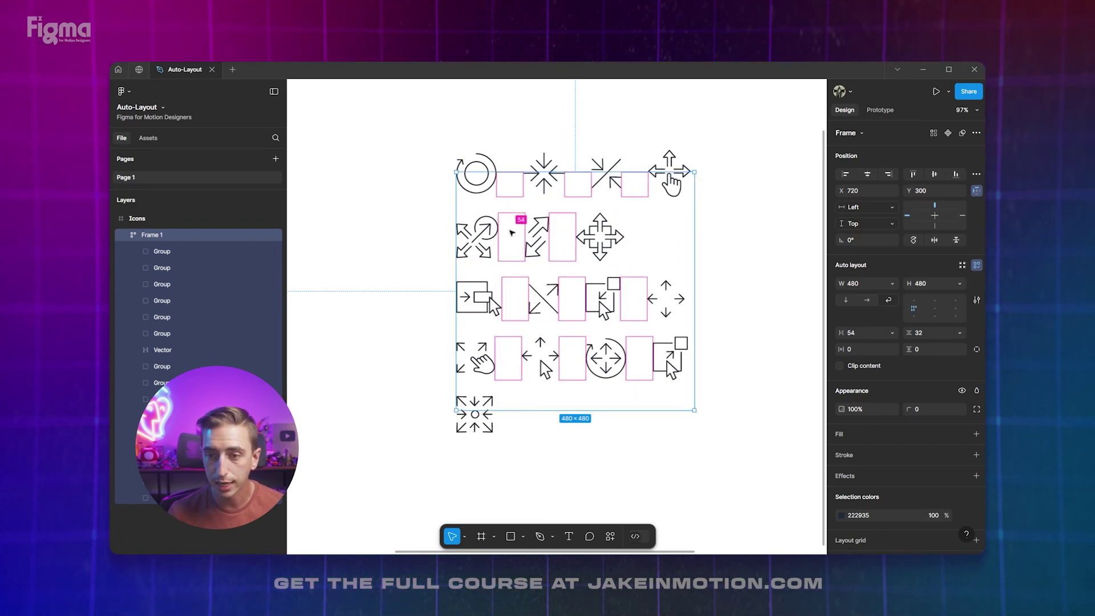
pyautogui.click(893, 332)
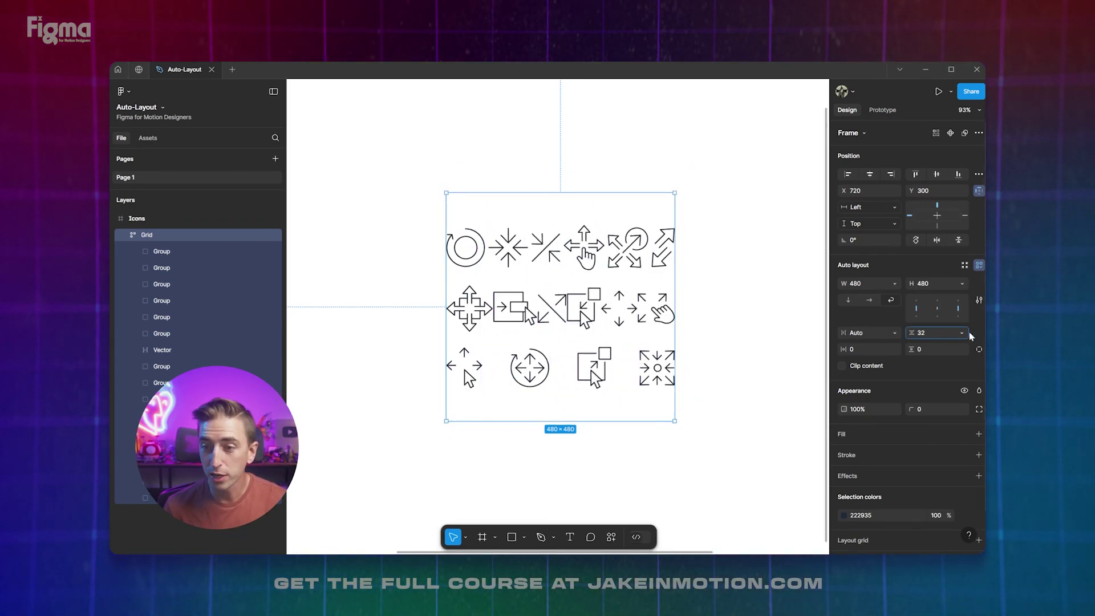
pyautogui.click(967, 333)
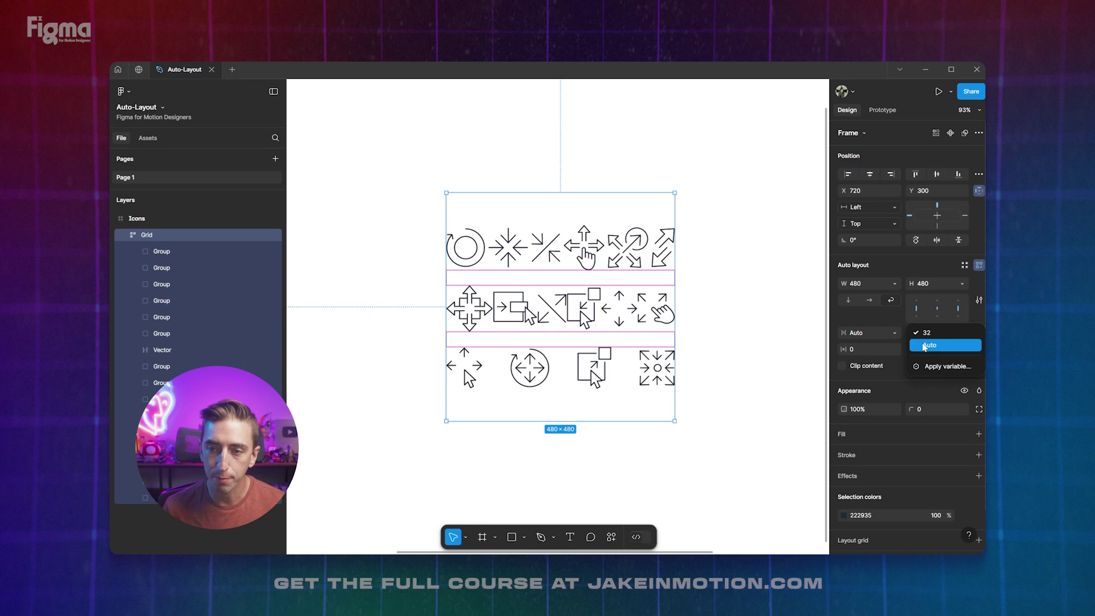
pyautogui.click(928, 345)
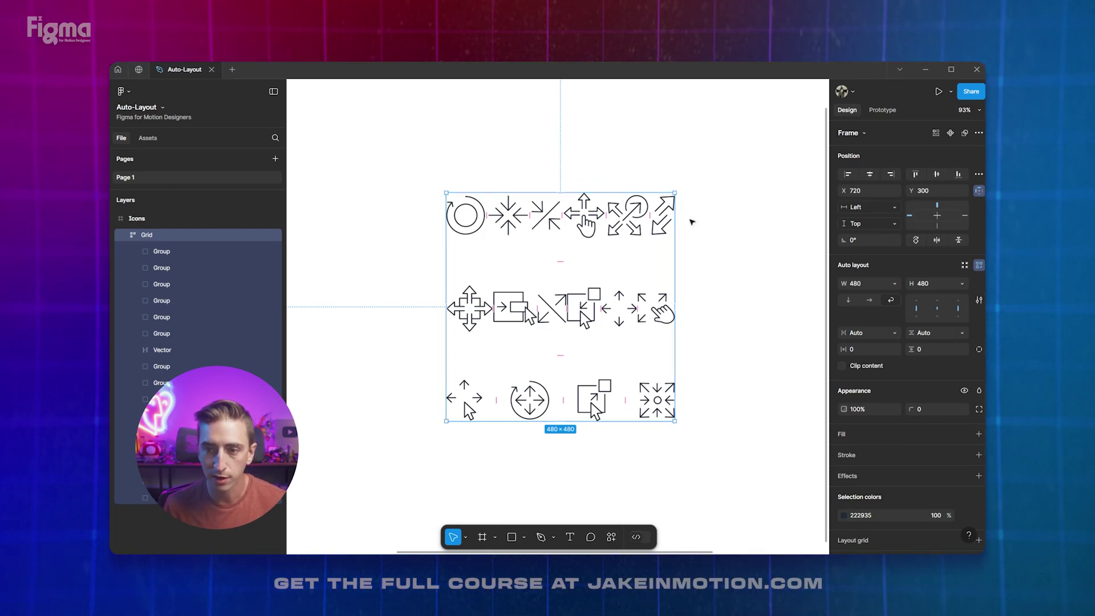
pyautogui.moveTo(488, 216); pyautogui.dragTo(669, 282)
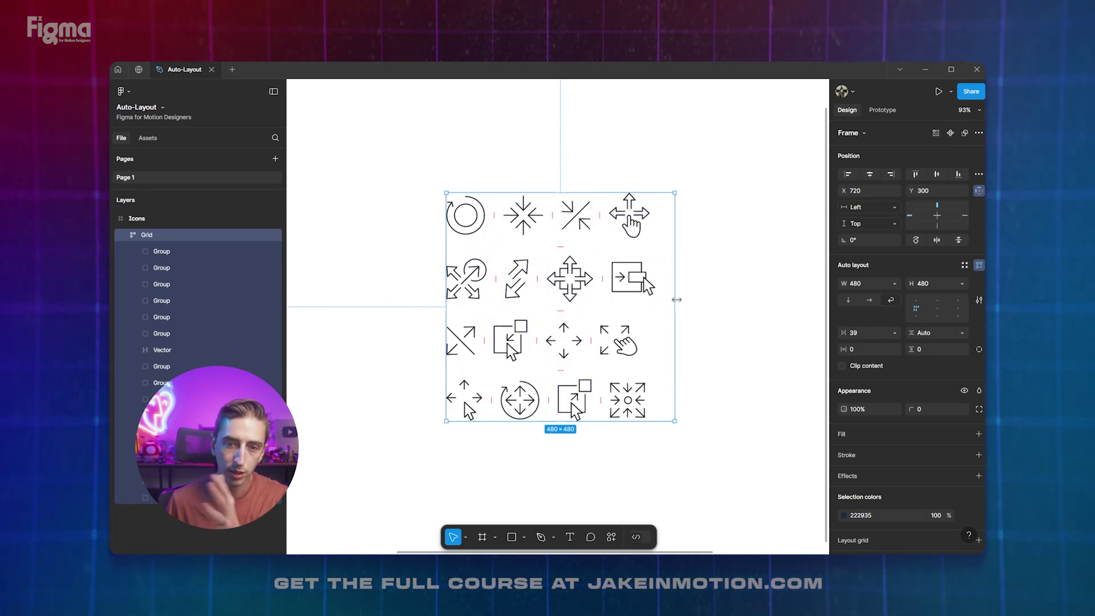
pyautogui.click(935, 309)
pyautogui.doubleClick(935, 311)
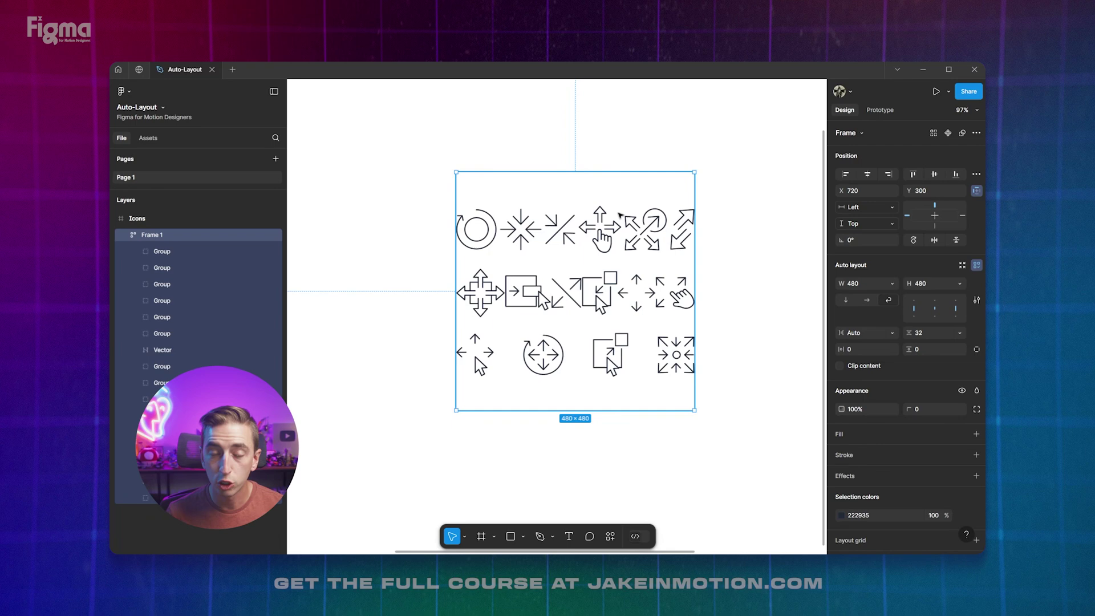
# Wrap the first four icons in auto layout, naming the outer frame Grid and the row Row 1.
pyautogui.click(161, 252)
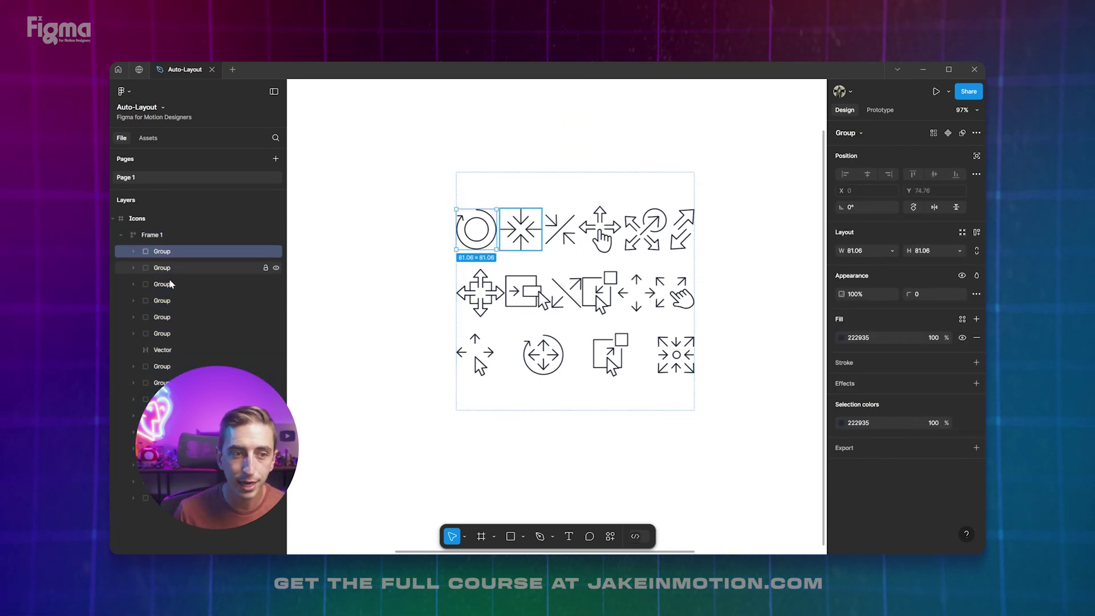
pyautogui.keyDown('shift'); pyautogui.click(163, 267); pyautogui.keyUp('shift')
pyautogui.keyDown('shift'); pyautogui.click(165, 284); pyautogui.keyUp('shift')
pyautogui.keyDown('shift'); pyautogui.click(169, 303); pyautogui.keyUp('shift')
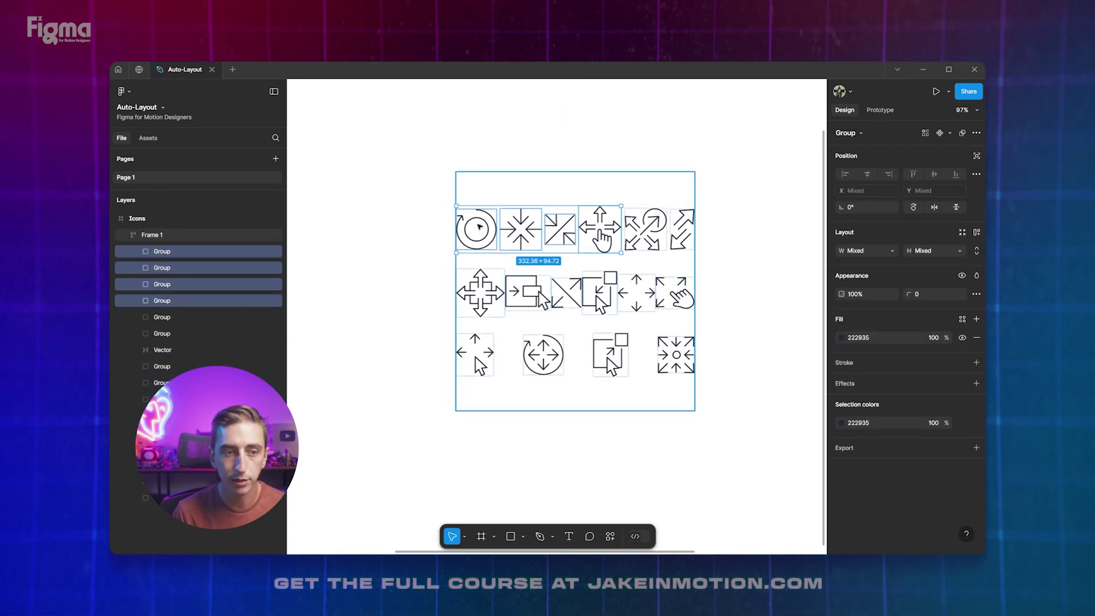
pyautogui.hotkey('shift', 'a')
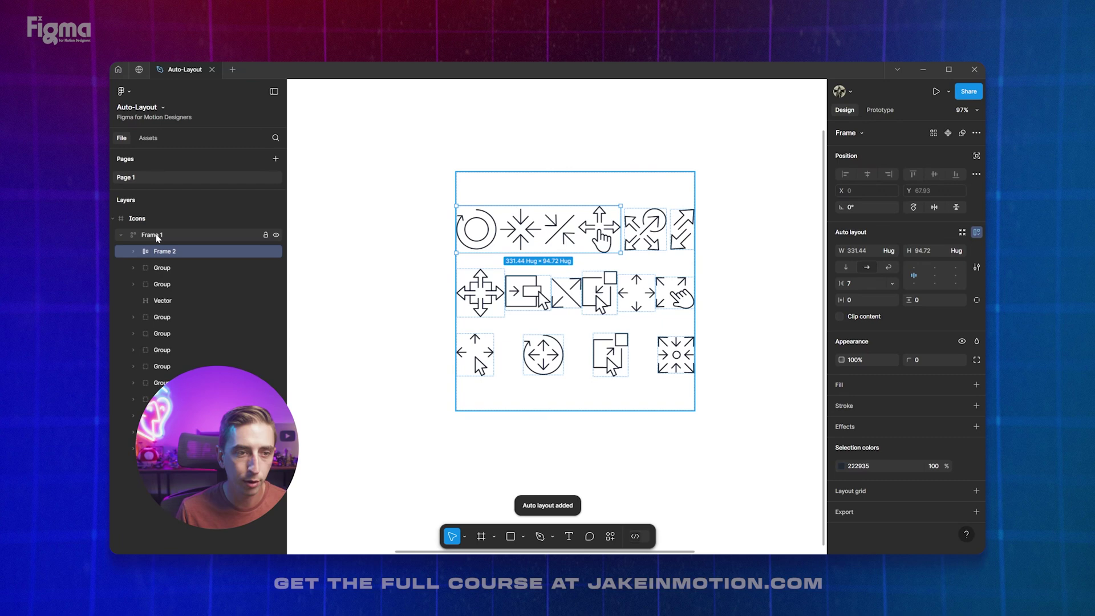
pyautogui.doubleClick(151, 235)
pyautogui.write('Grid')
pyautogui.press('Return')
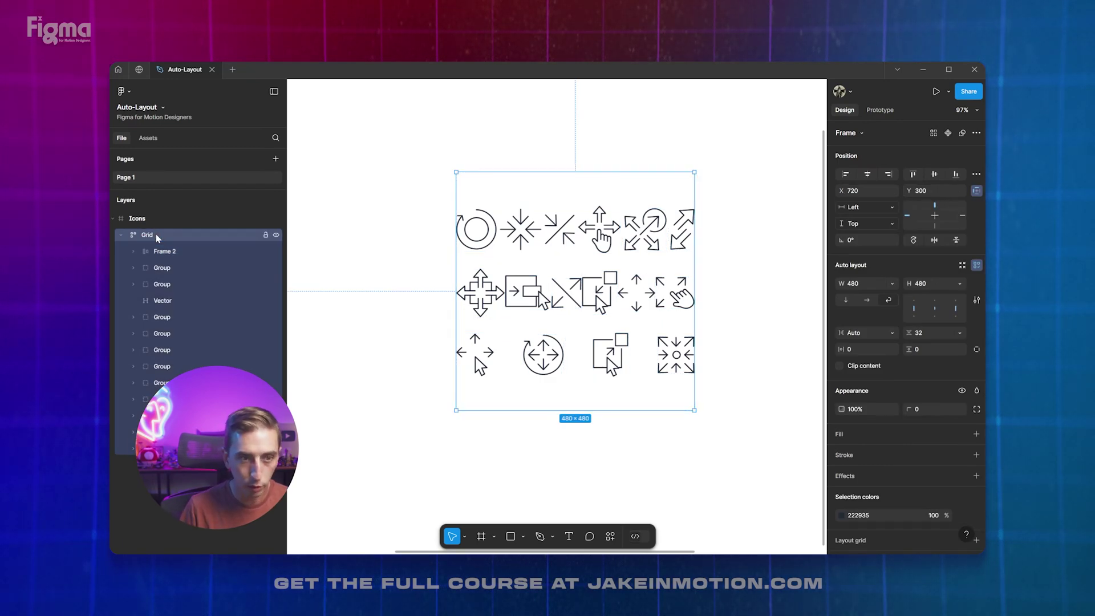
pyautogui.doubleClick(164, 254)
pyautogui.write('Row 1')
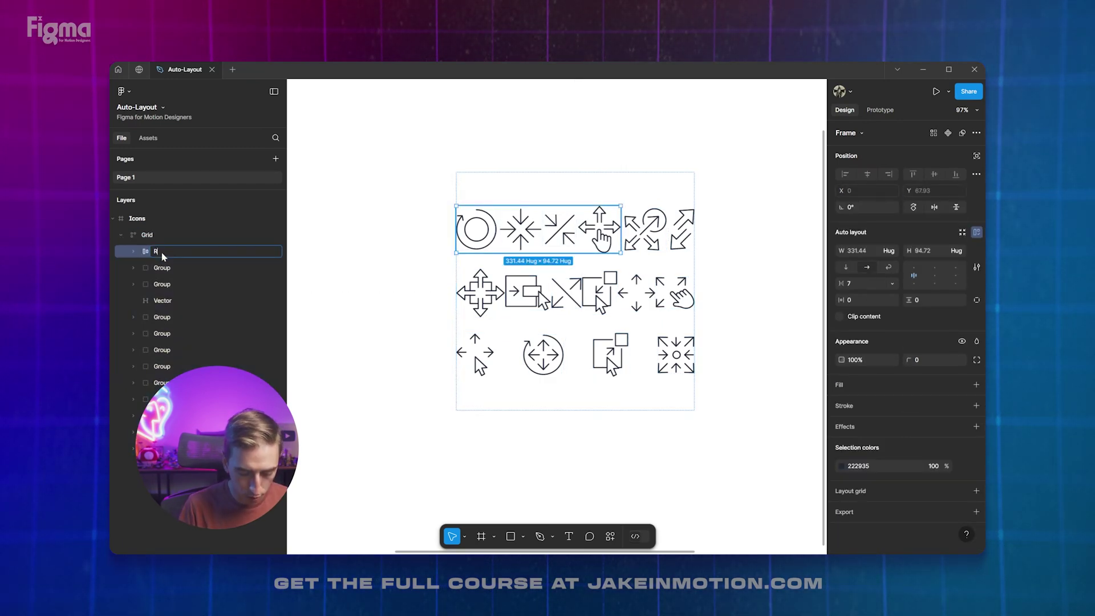
pyautogui.press('Return')
# Wrap the next four icons in an auto layout frame named Row 2.
pyautogui.click(167, 271)
pyautogui.keyDown('shift'); pyautogui.click(165, 301); pyautogui.keyUp('shift')
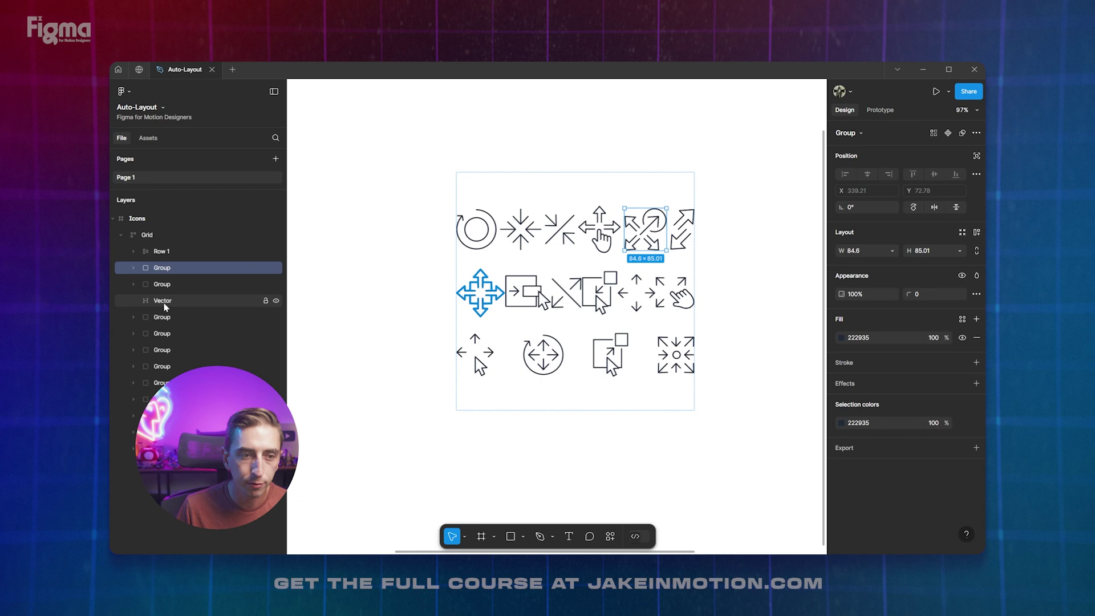
pyautogui.keyDown('shift'); pyautogui.click(165, 317); pyautogui.keyUp('shift')
pyautogui.hotkey('shift', 'a')
pyautogui.doubleClick(160, 268)
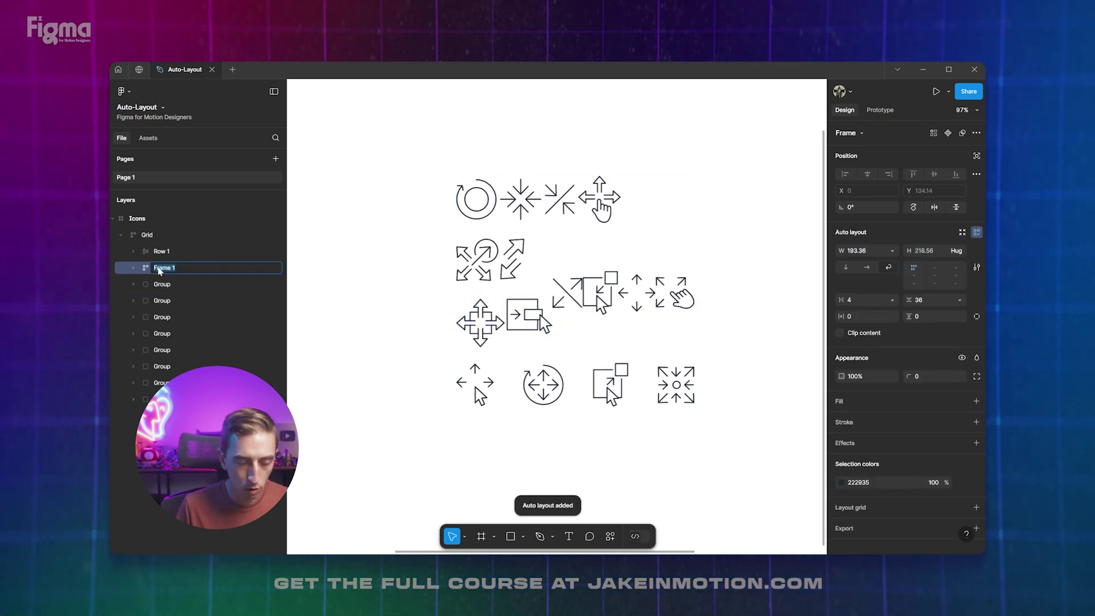
pyautogui.write('Row 2')
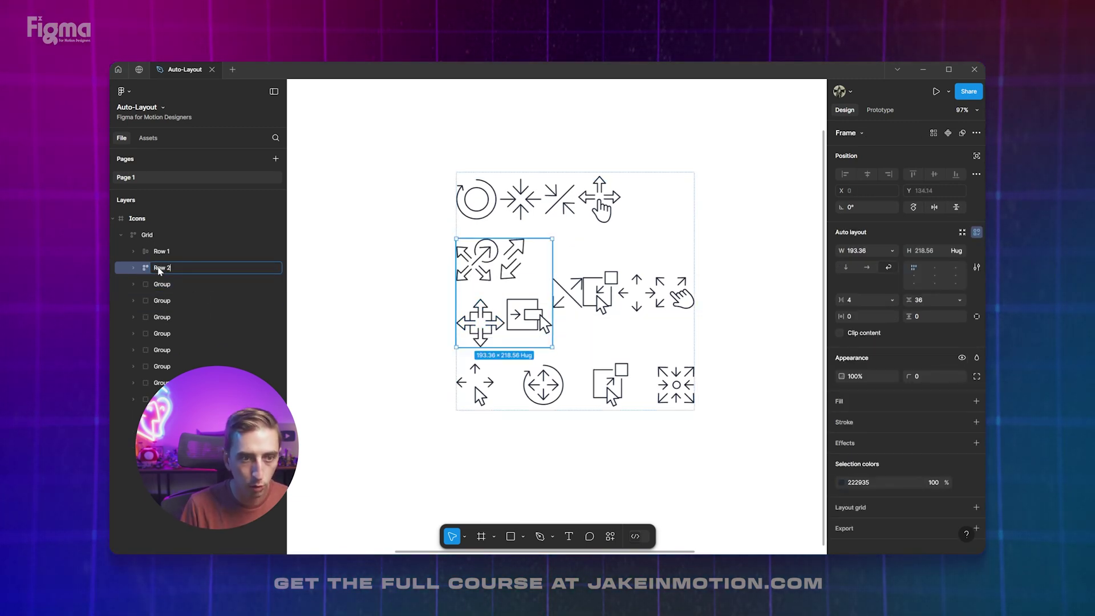
pyautogui.press('Return')
# Wrap the third group of four icons in an auto layout frame named Row 3.
pyautogui.click(161, 285)
pyautogui.keyDown('shift'); pyautogui.click(166, 335); pyautogui.keyUp('shift')
pyautogui.hotkey('shift', 'a')
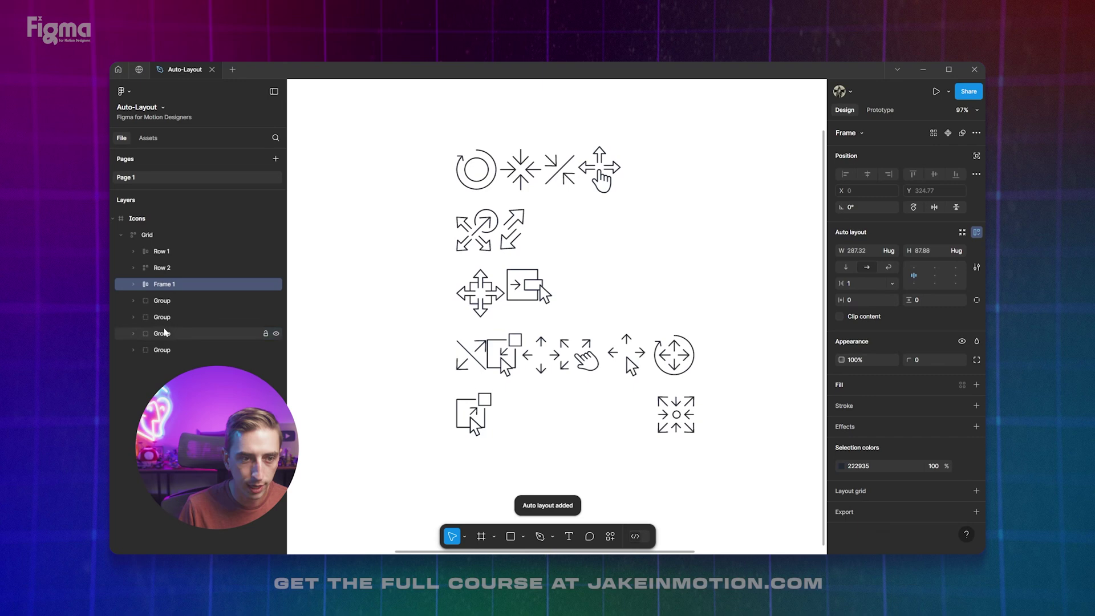
pyautogui.doubleClick(164, 284)
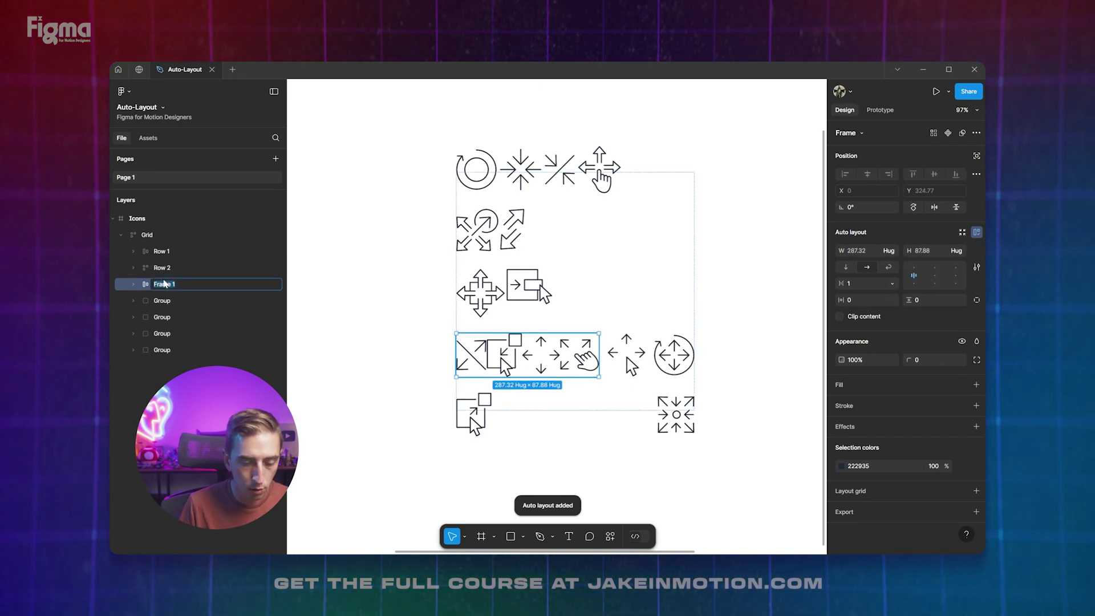
pyautogui.write('Row 3')
pyautogui.press('Return')
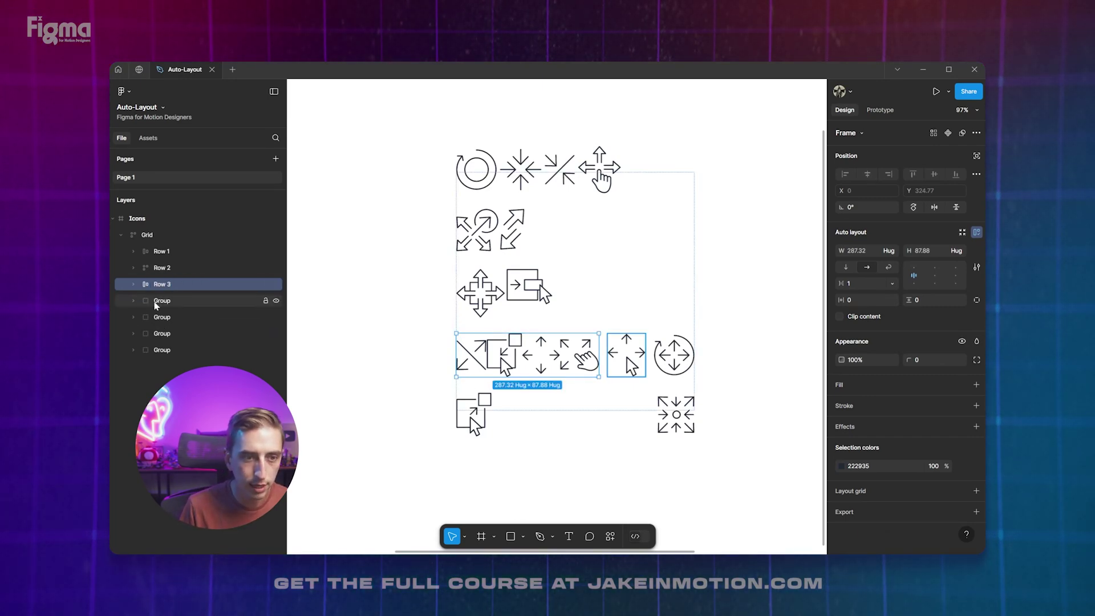
# Wrap the last four icons in an auto layout frame named Row 4.
pyautogui.click(161, 301)
pyautogui.keyDown('shift'); pyautogui.click(161, 350); pyautogui.keyUp('shift')
pyautogui.hotkey('shift', 'a')
pyautogui.doubleClick(162, 300)
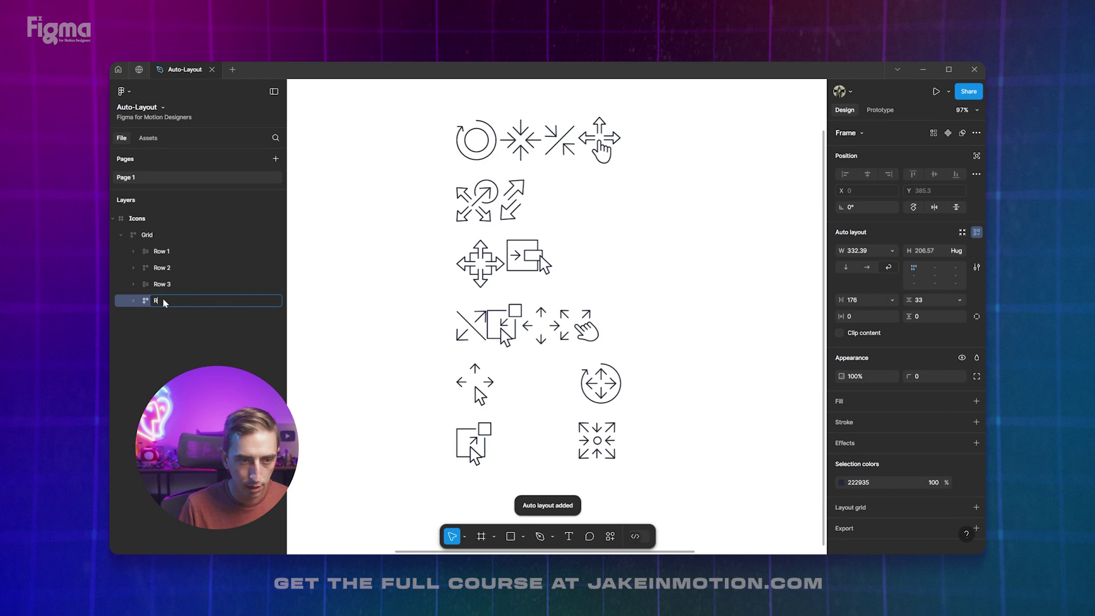
pyautogui.write('Row 4')
pyautogui.press('Return')
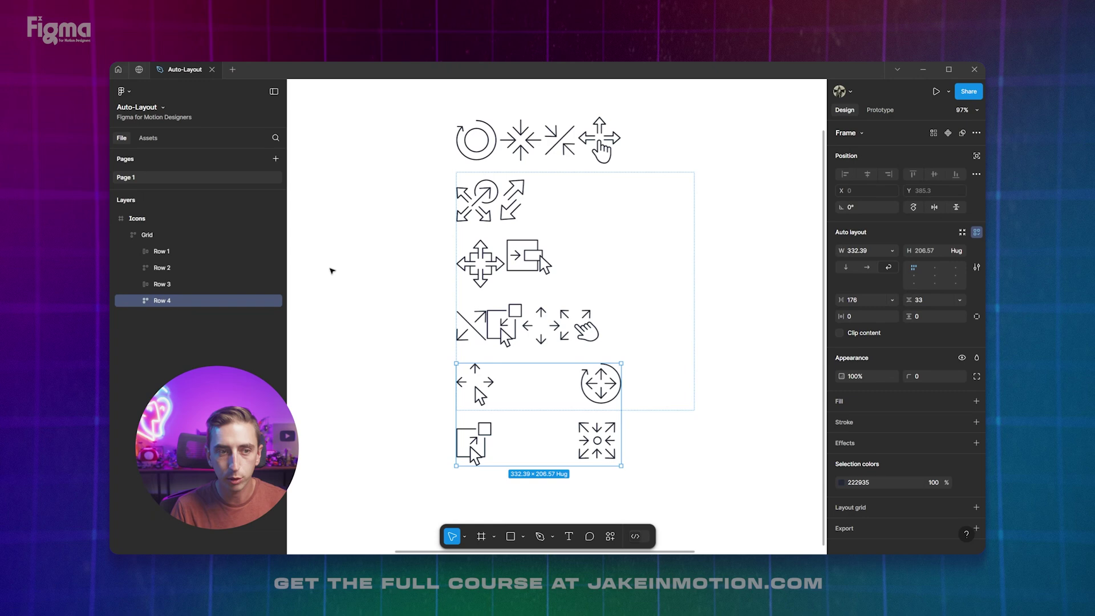
# Set Row 1–Row 4 to horizontal auto layout so each row's icons sit in one line.
pyautogui.keyDown('shift'); pyautogui.click(166, 256); pyautogui.keyUp('shift')
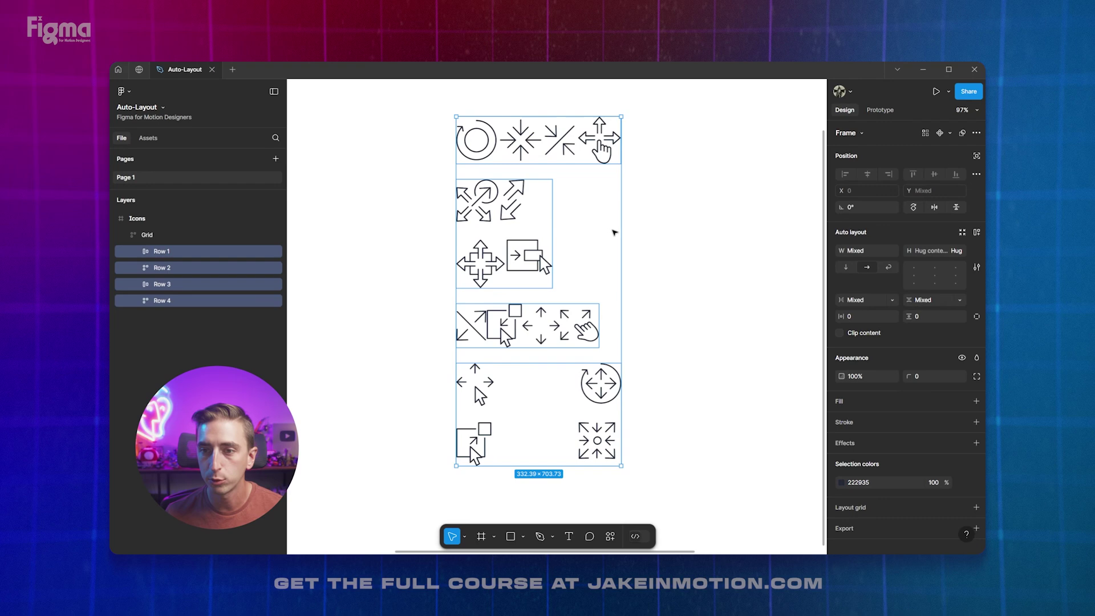
pyautogui.click(846, 267)
pyautogui.click(868, 268)
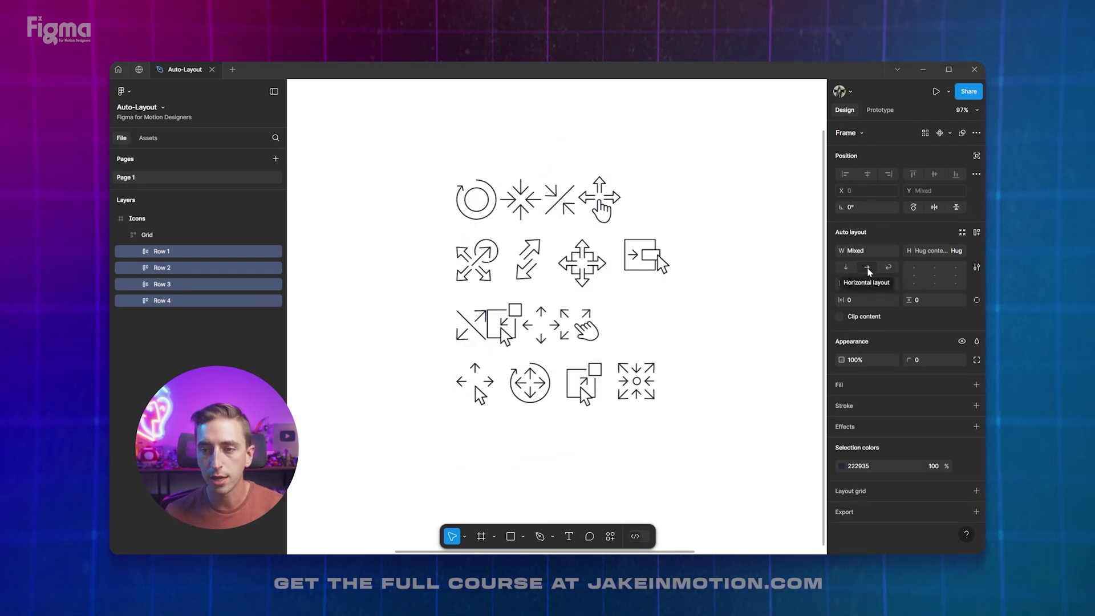
pyautogui.click(855, 270)
pyautogui.click(865, 270)
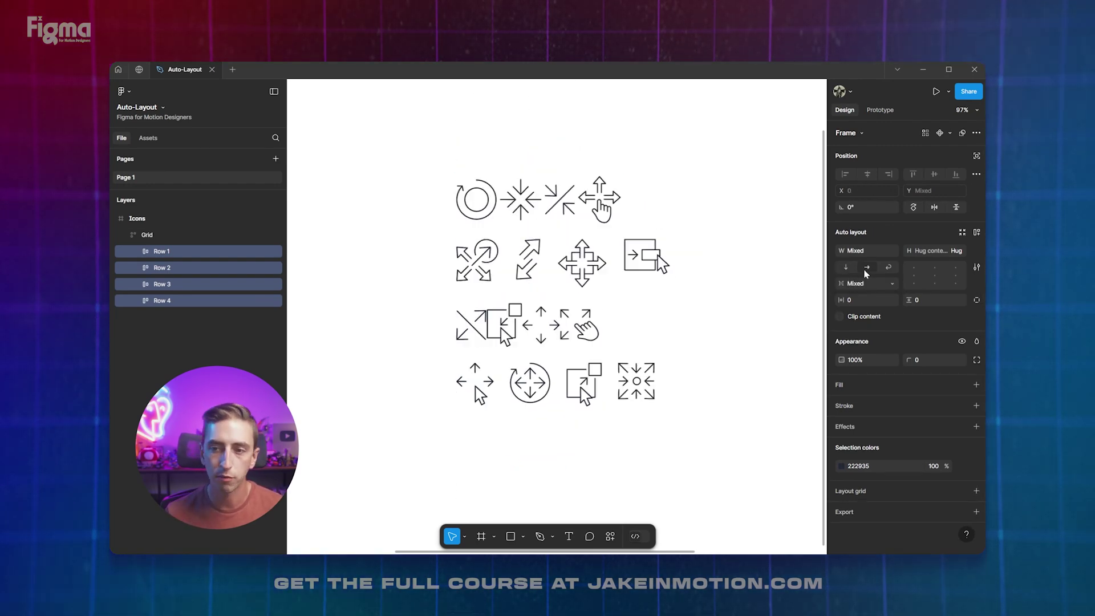
pyautogui.click(890, 250)
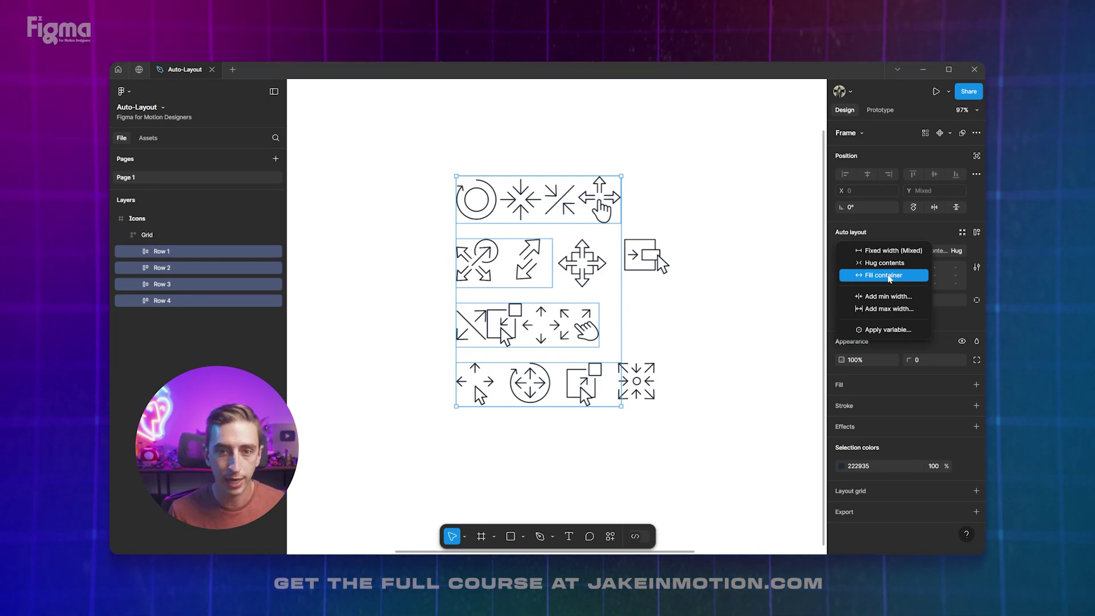
# Check the Grid frame's width sizing options.
pyautogui.click(147, 235)
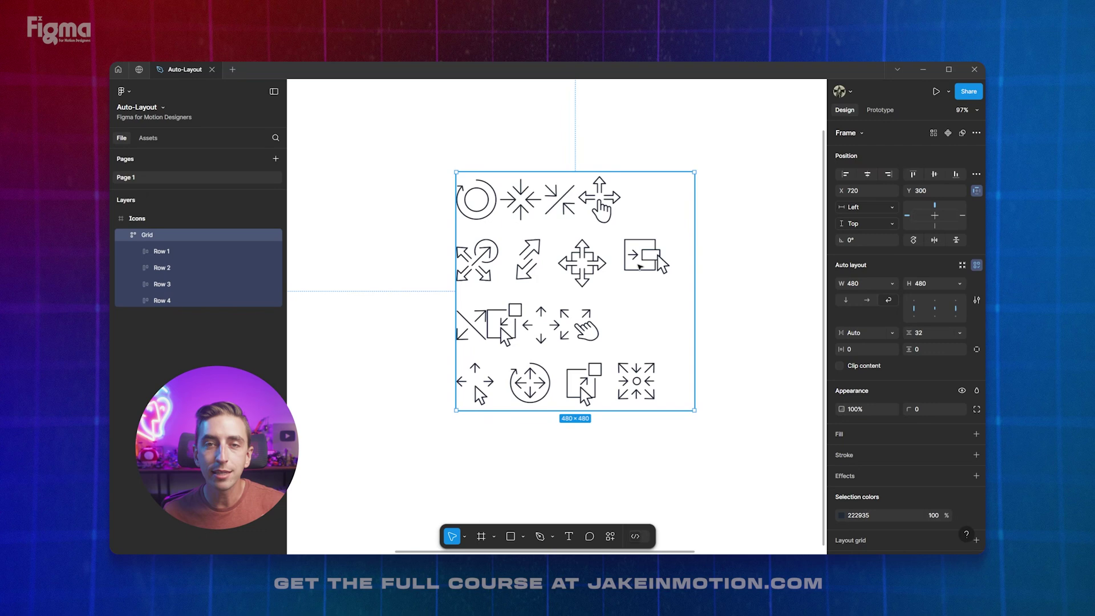
pyautogui.click(137, 218)
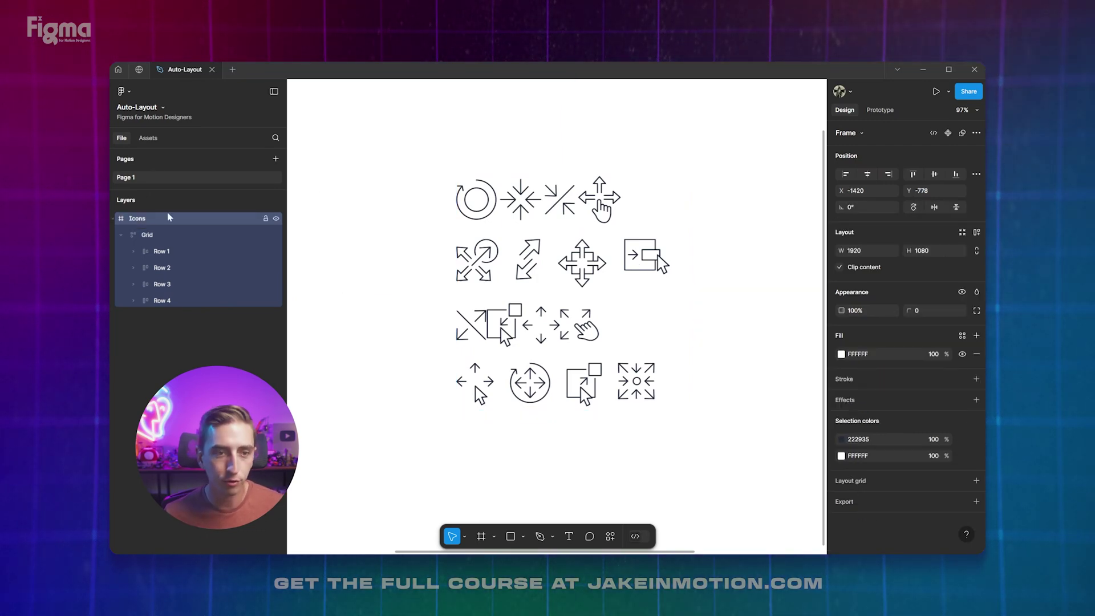
pyautogui.click(147, 235)
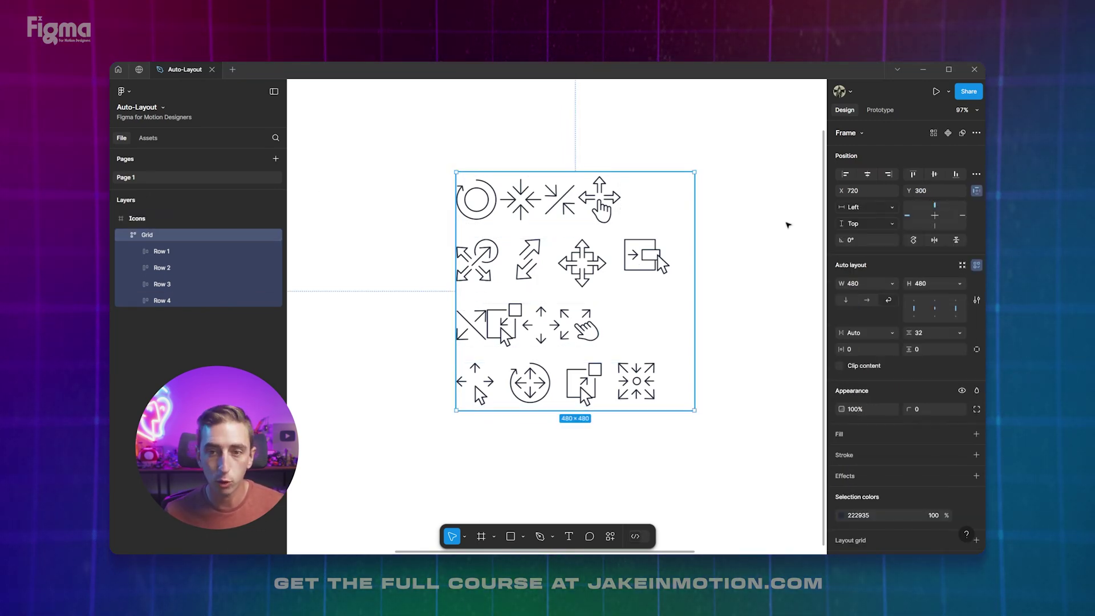
pyautogui.click(893, 285)
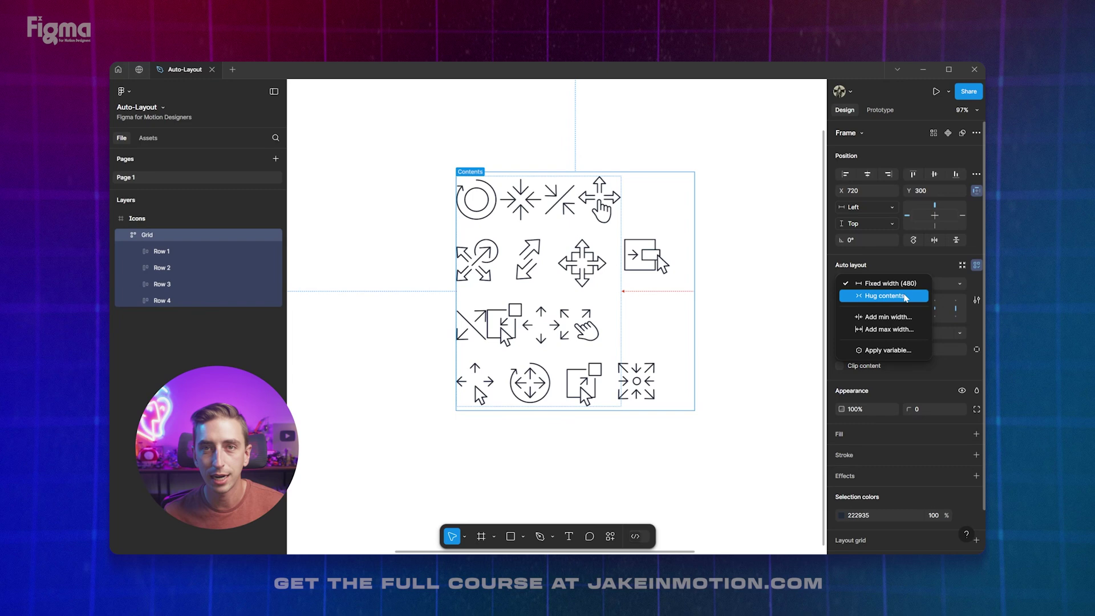
# Set Row 1–Row 4 to Fill container for width and height.
pyautogui.click(170, 254)
pyautogui.click(169, 255)
pyautogui.keyDown('shift'); pyautogui.click(169, 302); pyautogui.keyUp('shift')
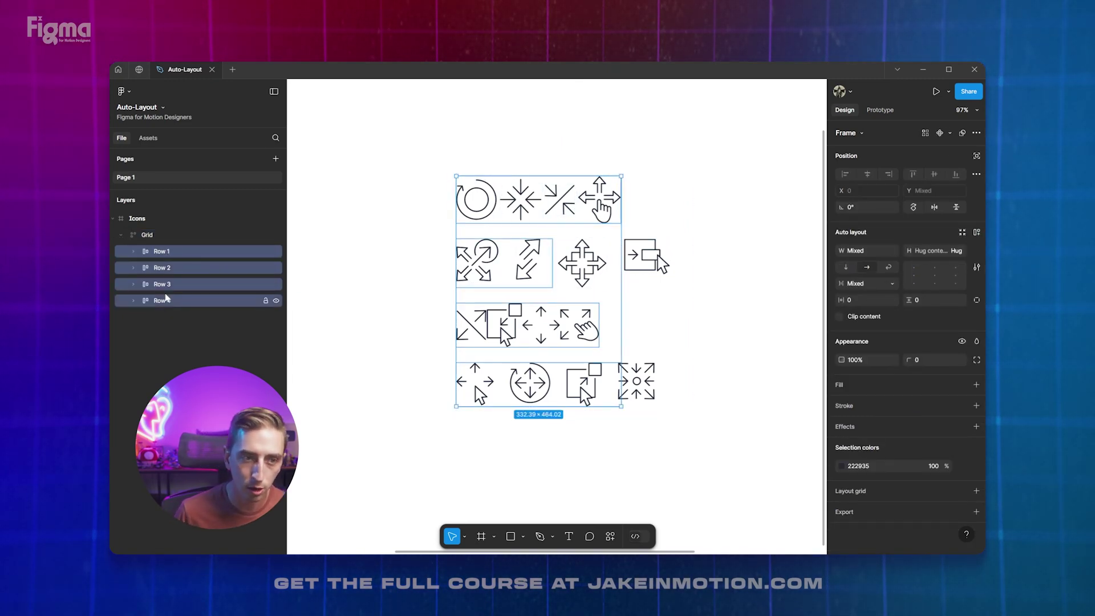
pyautogui.click(895, 255)
pyautogui.click(882, 275)
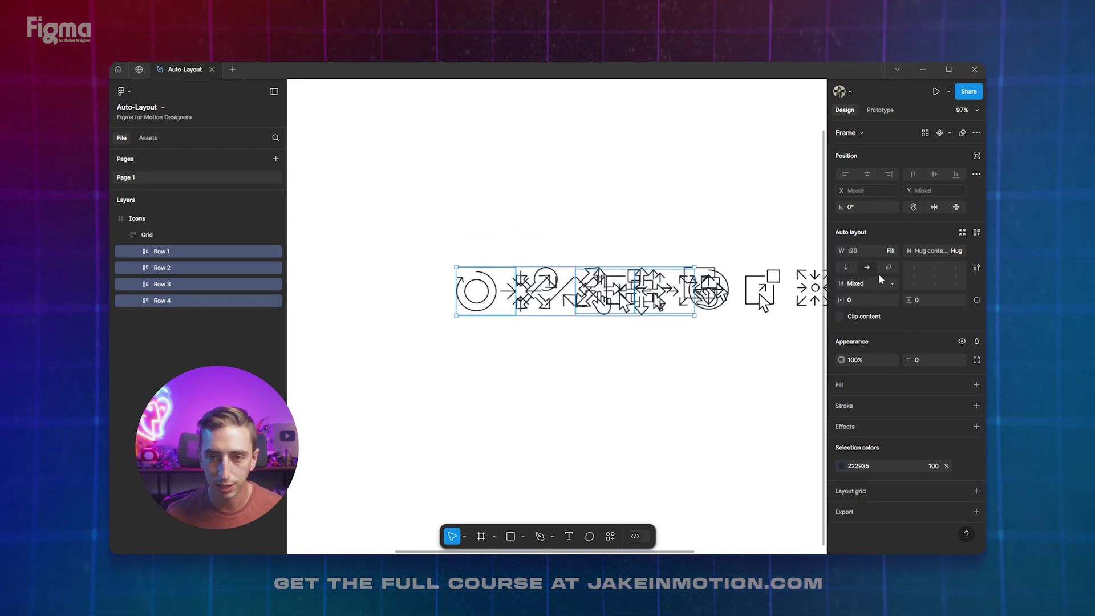
pyautogui.click(957, 252)
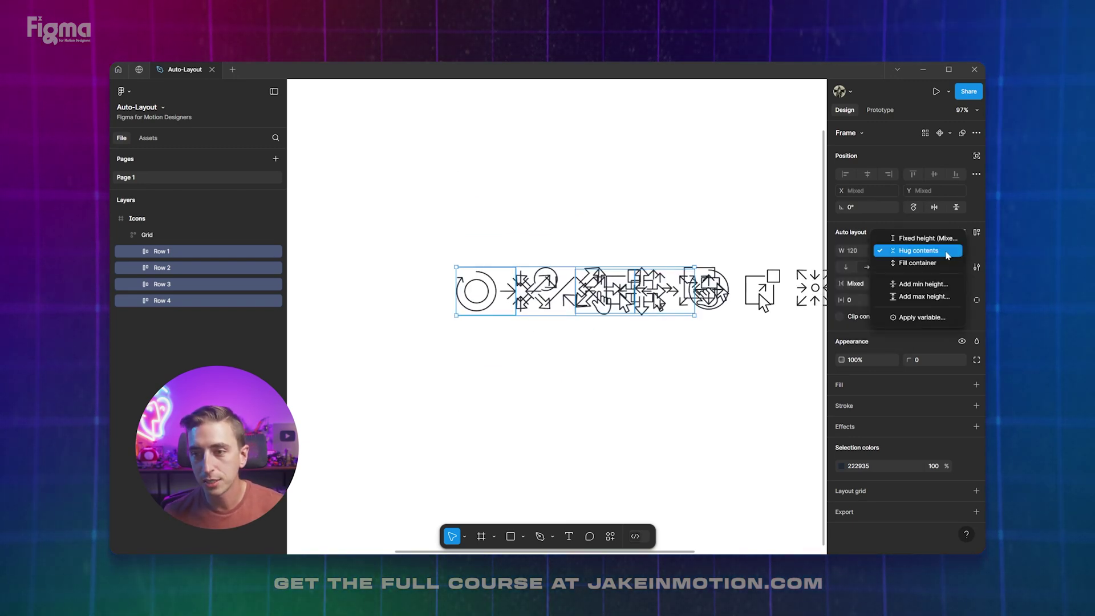
pyautogui.click(926, 263)
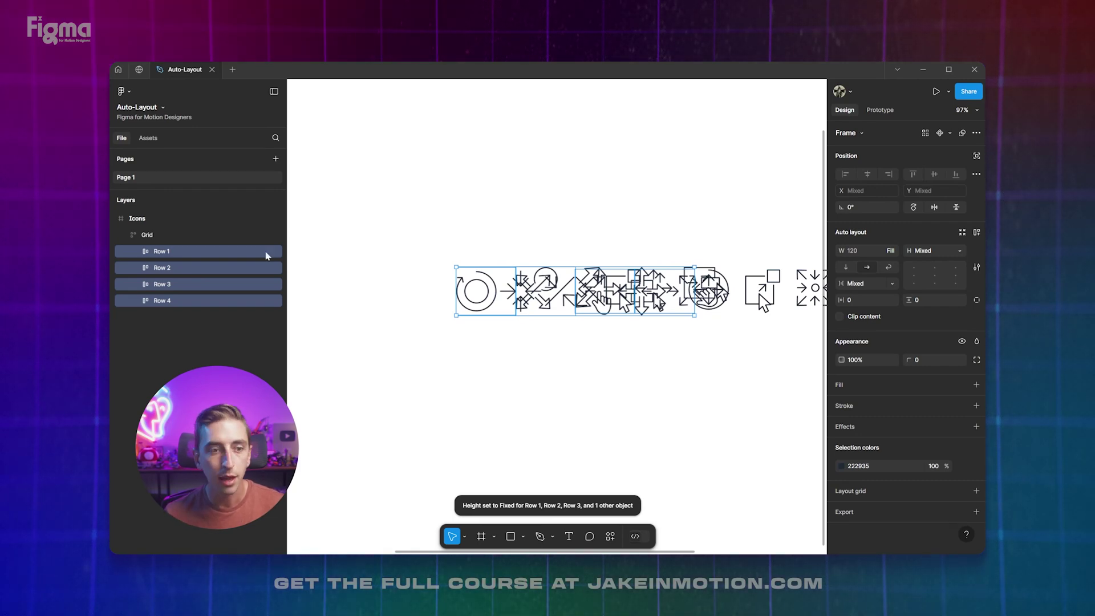
# Set the Grid frame's auto layout direction to vertical, stacking Row 1–Row 4.
pyautogui.click(155, 237)
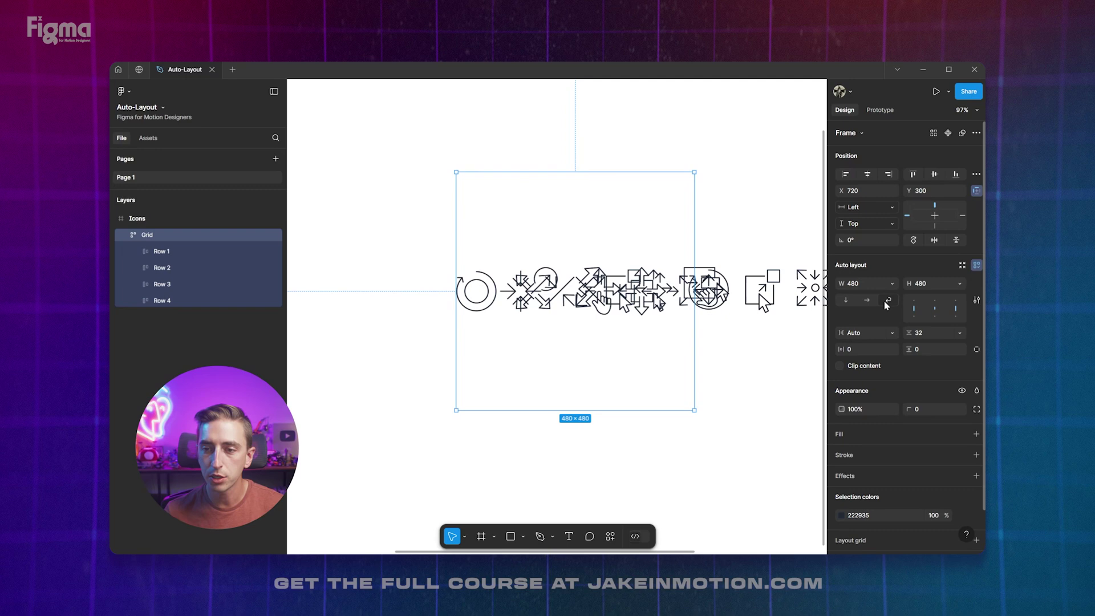
pyautogui.click(845, 301)
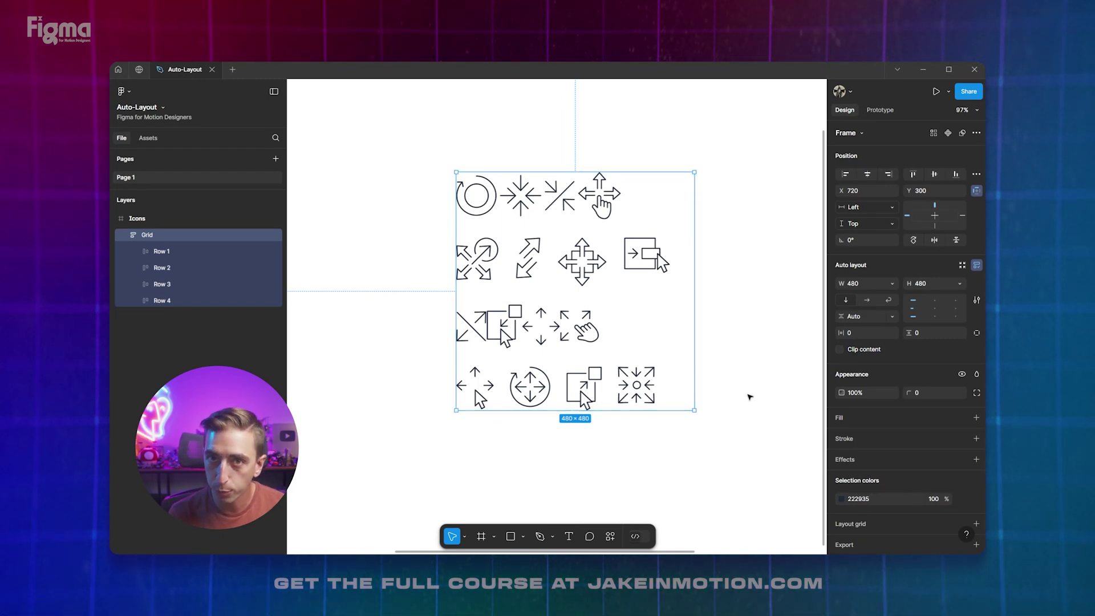
# Centre Rows 1–4 and use space-between so each row's icons spread evenly.
pyautogui.click(160, 300)
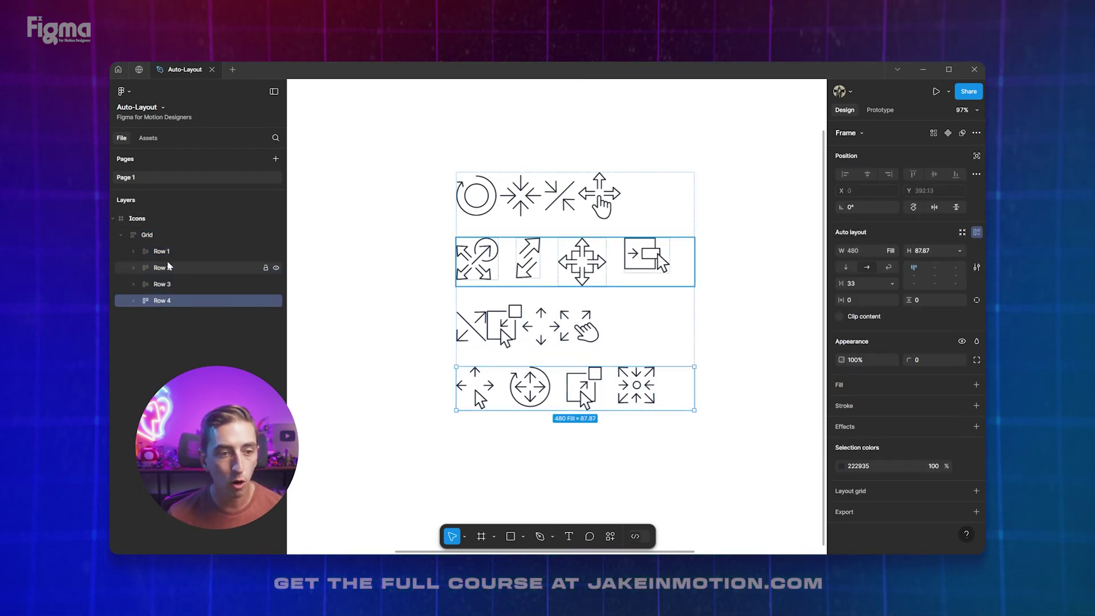
pyautogui.keyDown('shift'); pyautogui.click(168, 252); pyautogui.keyUp('shift')
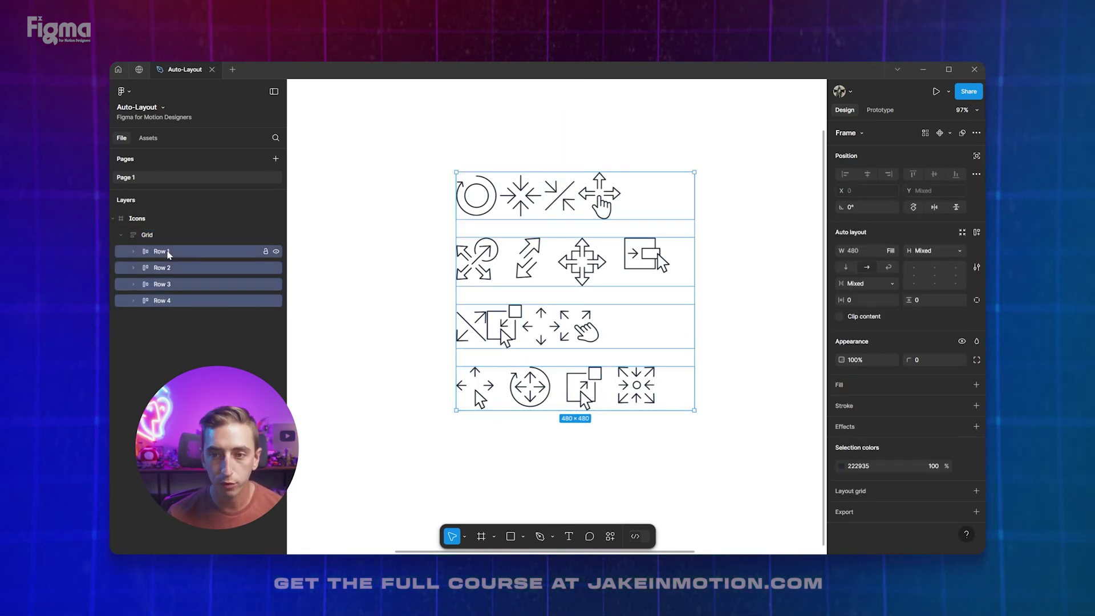
pyautogui.click(935, 277)
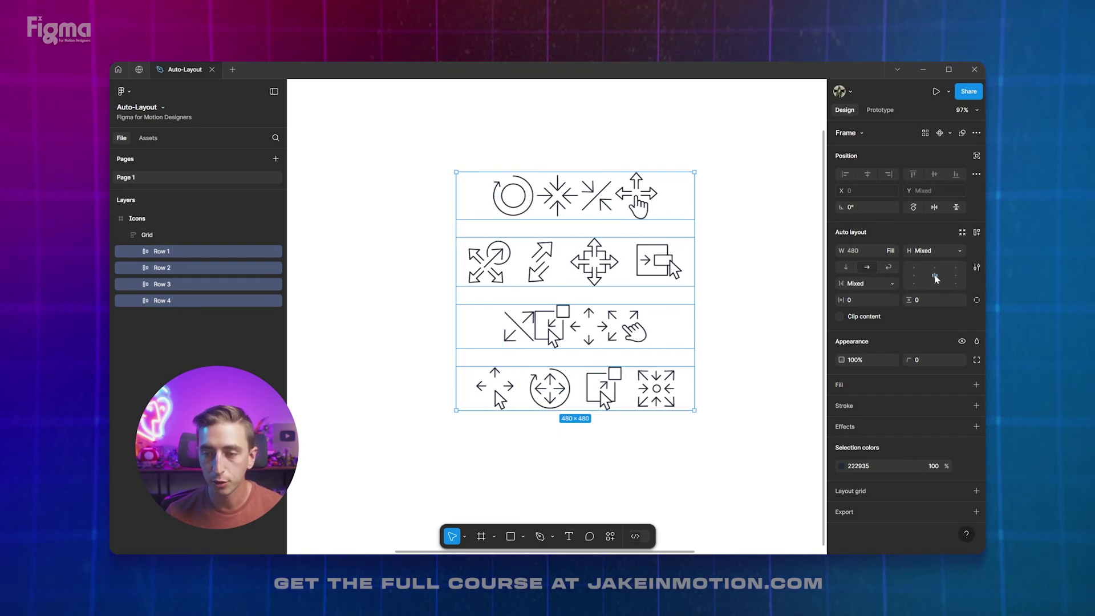
pyautogui.doubleClick(935, 278)
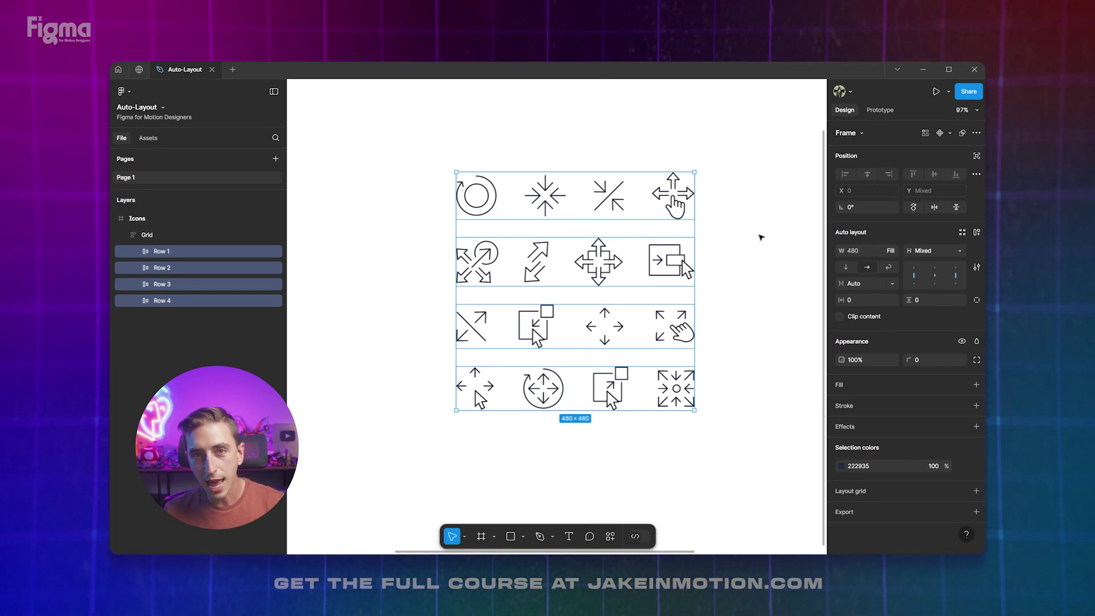
# Resize the Grid frame, then set it back to hug contents at 480 × 480.
pyautogui.click(332, 200)
pyautogui.click(478, 258)
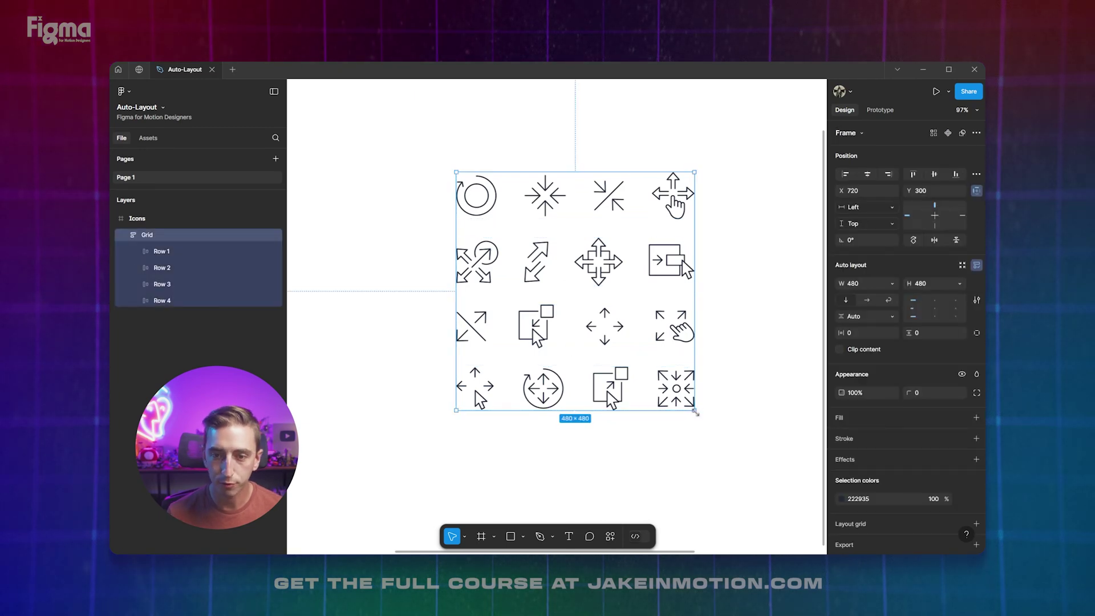
pyautogui.moveTo(694, 410); pyautogui.dragTo(733, 404)
pyautogui.doubleClick(733, 404)
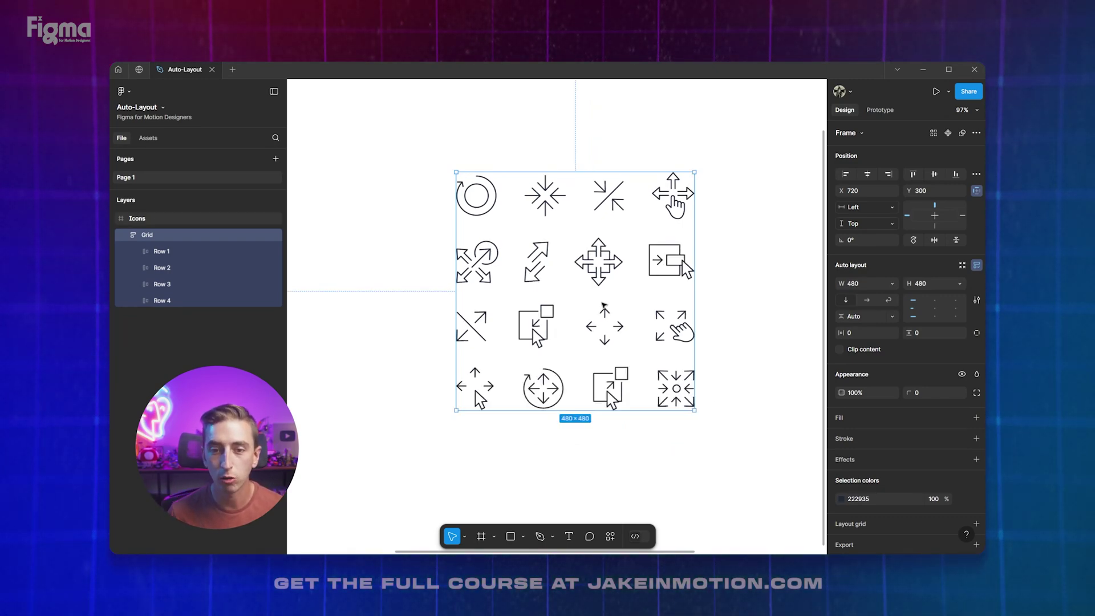
pyautogui.scroll(-3, 601, 302)
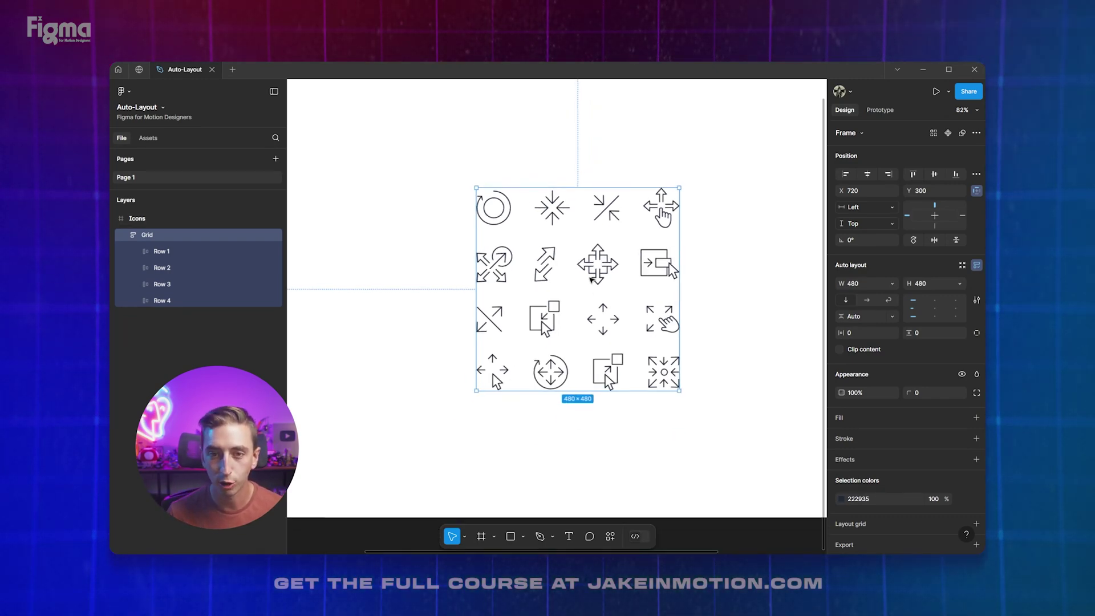
pyautogui.click(733, 219)
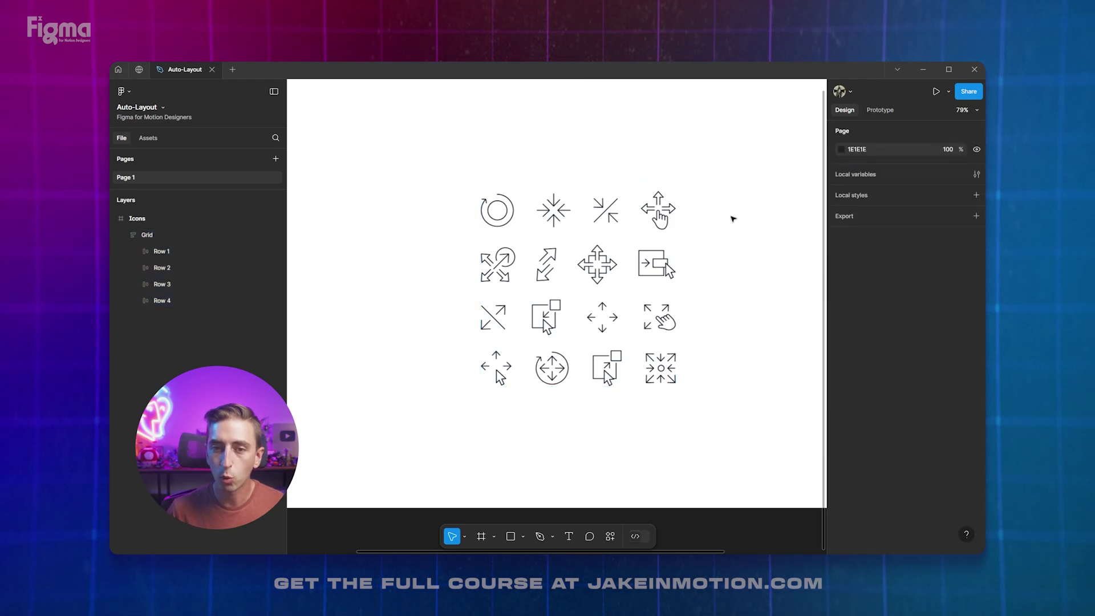
pyautogui.click(673, 237)
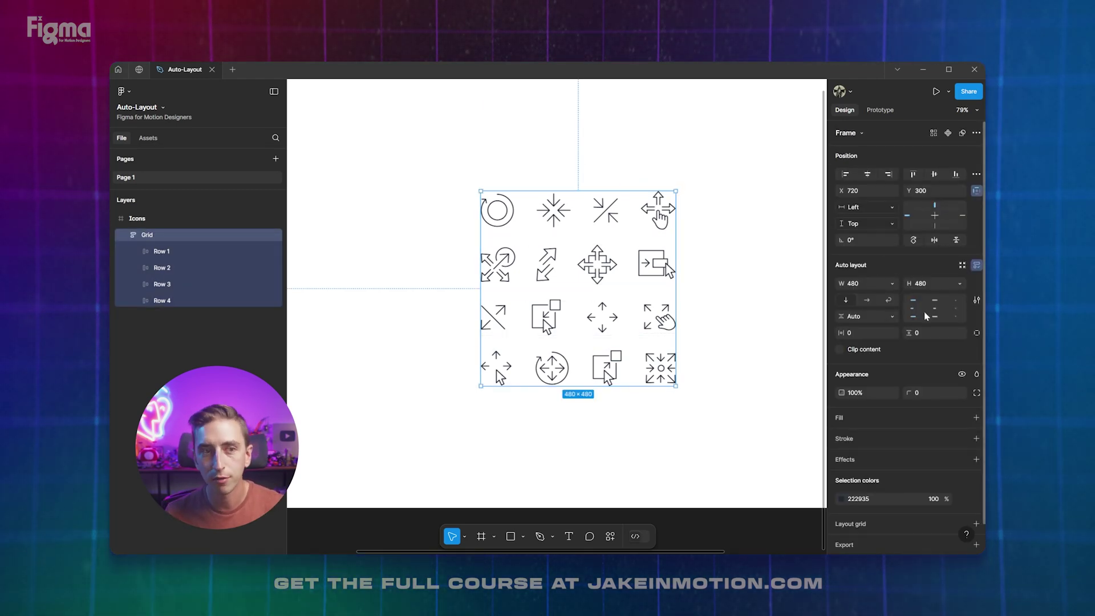
pyautogui.click(164, 251)
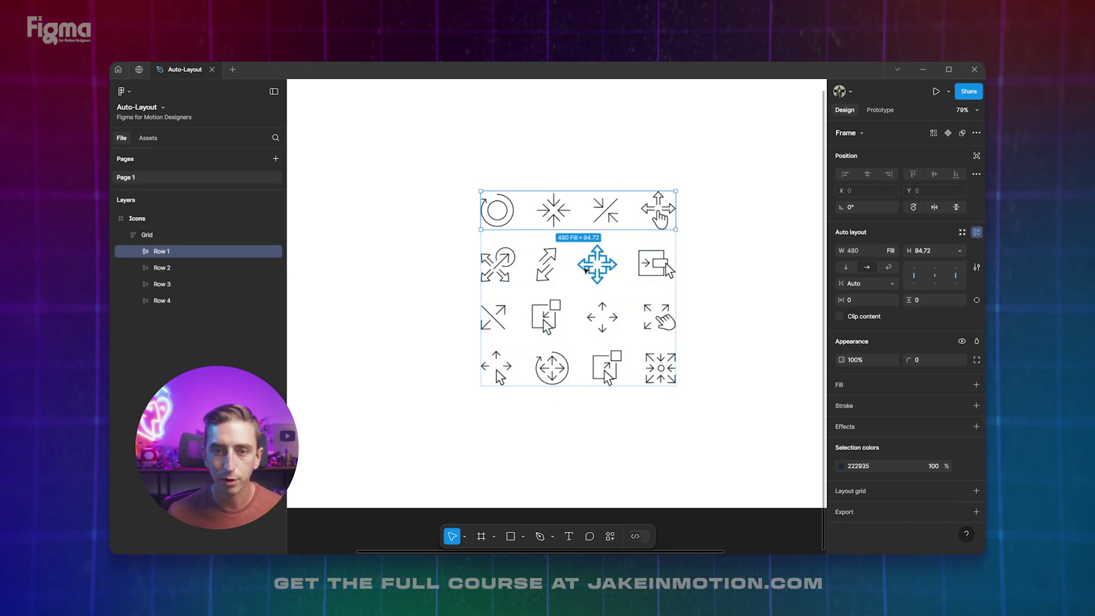
pyautogui.keyDown('ctrl'); pyautogui.scroll(3, 586, 270); pyautogui.keyUp('ctrl')
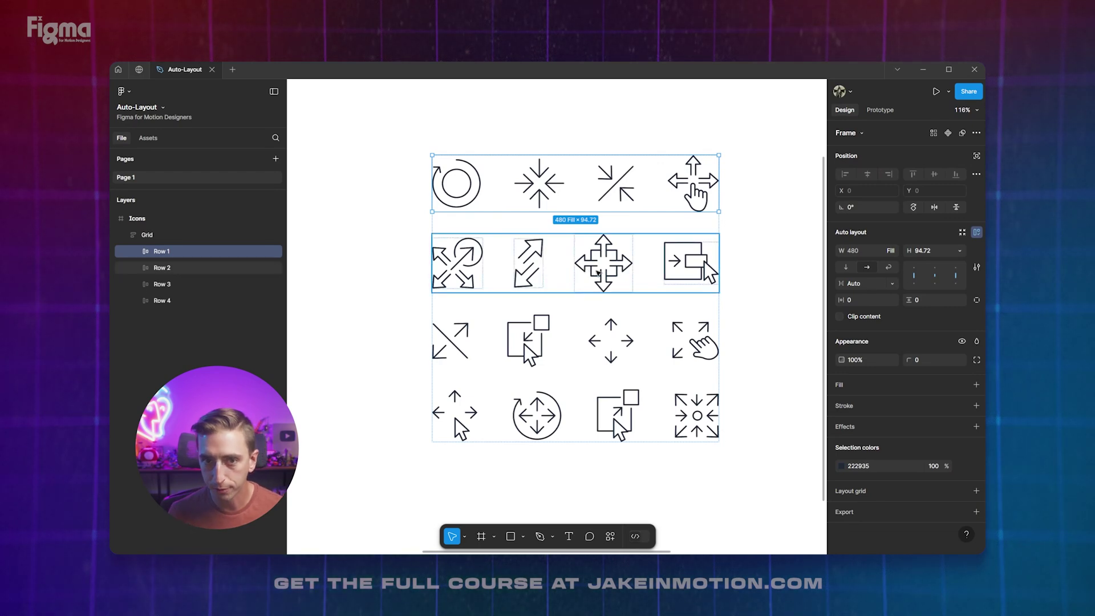
pyautogui.click(147, 234)
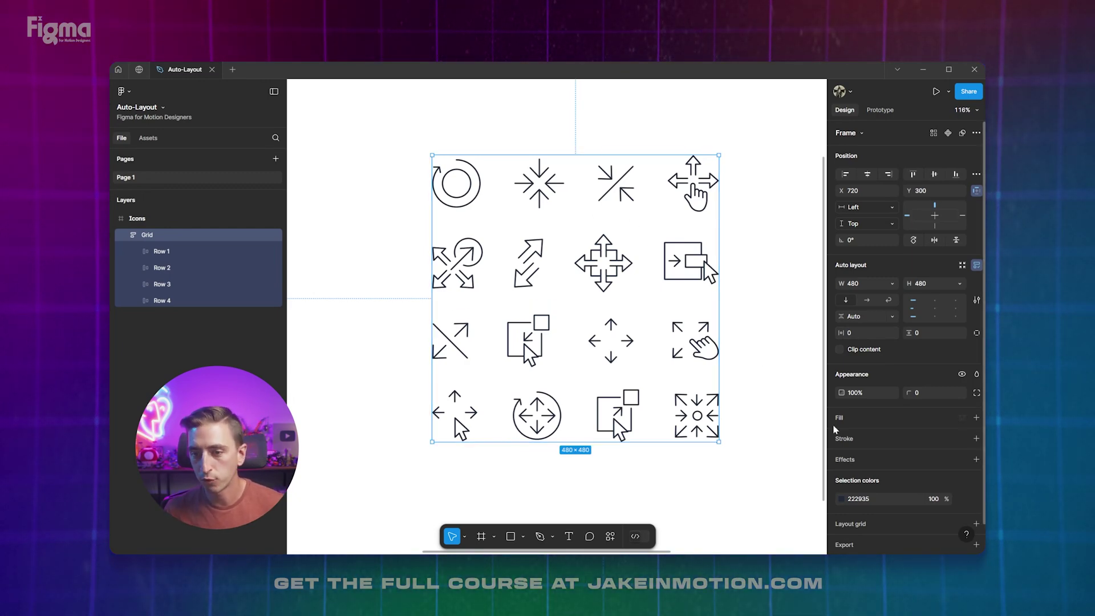
# Add a light green BFF195 fill to the Grid frame.
pyautogui.click(976, 419)
pyautogui.click(841, 436)
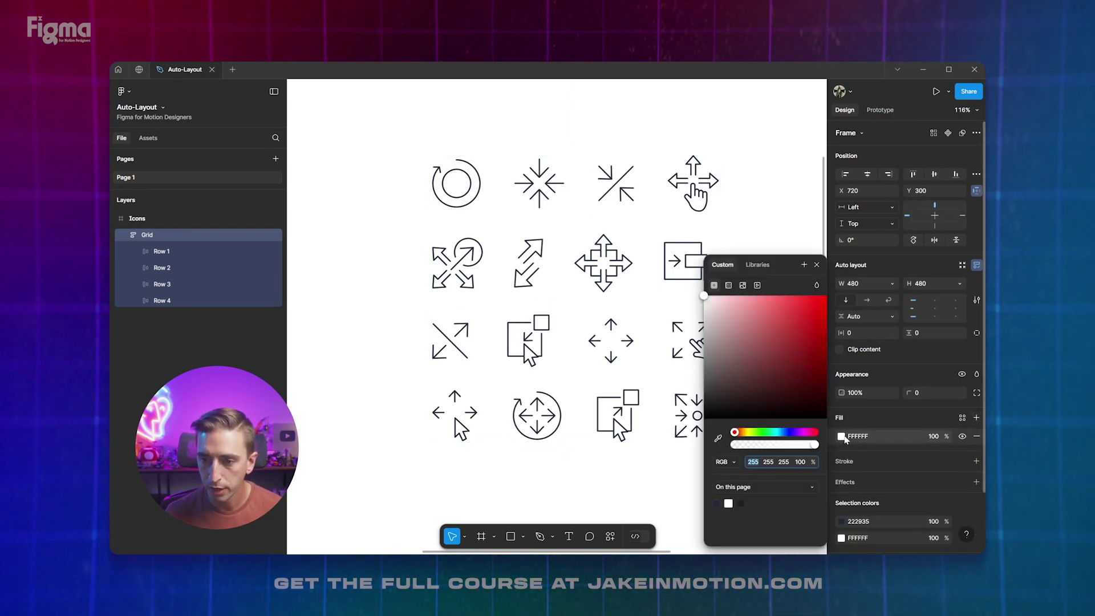
pyautogui.moveTo(797, 377); pyautogui.dragTo(777, 398)
pyautogui.moveTo(731, 440); pyautogui.dragTo(753, 443)
pyautogui.moveTo(767, 396); pyautogui.dragTo(746, 313)
# Set the Grid frame's corner radius to 18.
pyautogui.click(929, 393)
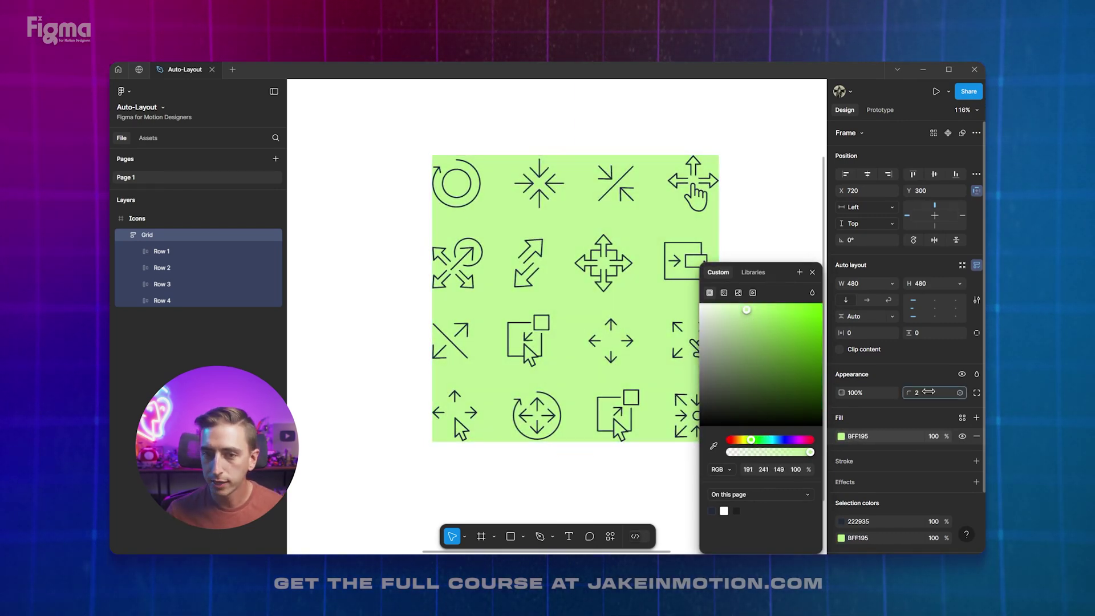
pyautogui.write('15')
pyautogui.press('BackSpace')
pyautogui.write('8')
pyautogui.press('Return')
pyautogui.click(812, 272)
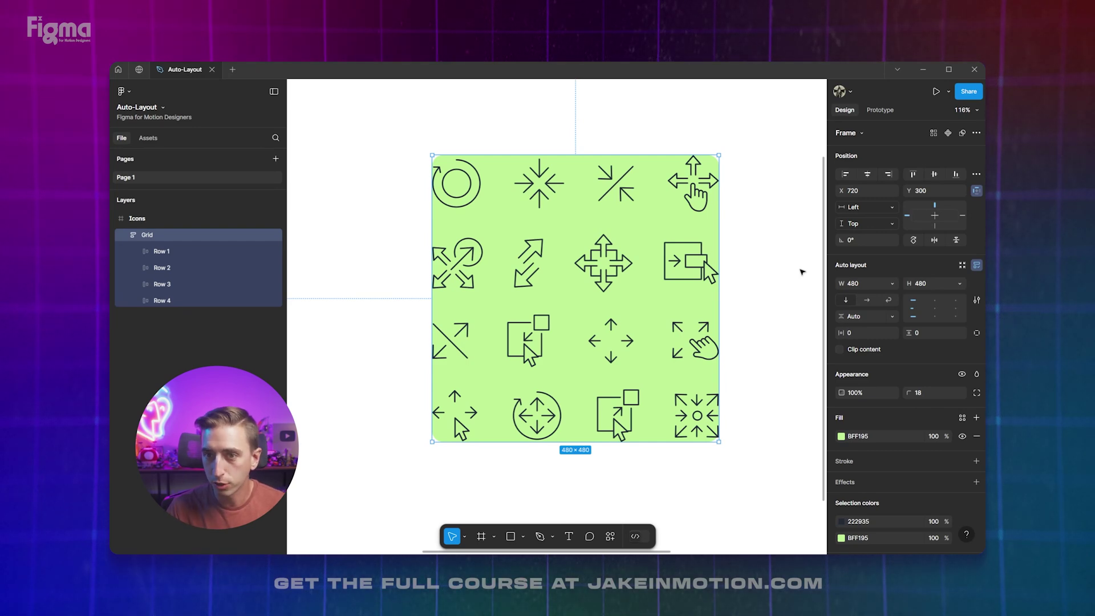
# Give the Grid frame 25 horizontal and 25 vertical padding.
pyautogui.click(802, 272)
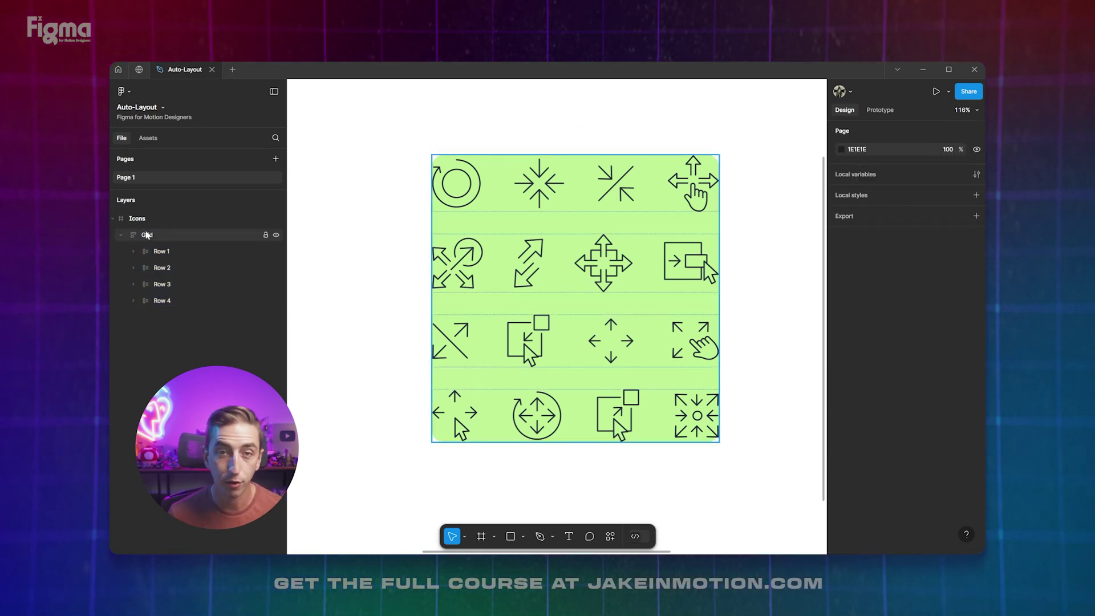
pyautogui.click(146, 235)
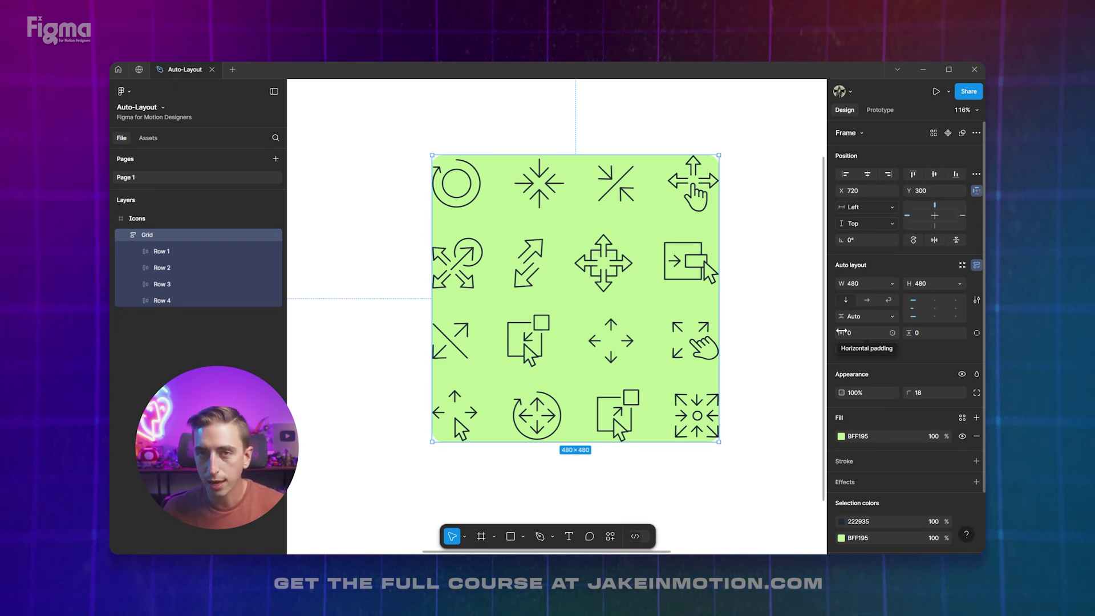
pyautogui.moveTo(841, 332); pyautogui.dragTo(925, 333)
pyautogui.moveTo(841, 332); pyautogui.dragTo(846, 332)
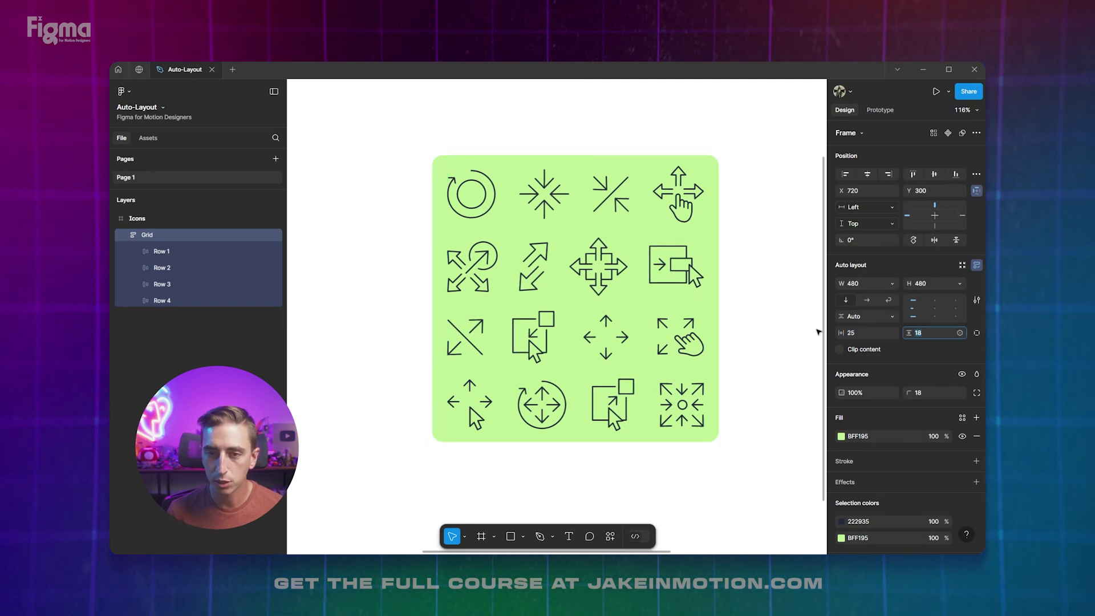
pyautogui.write('25')
pyautogui.press('Return')
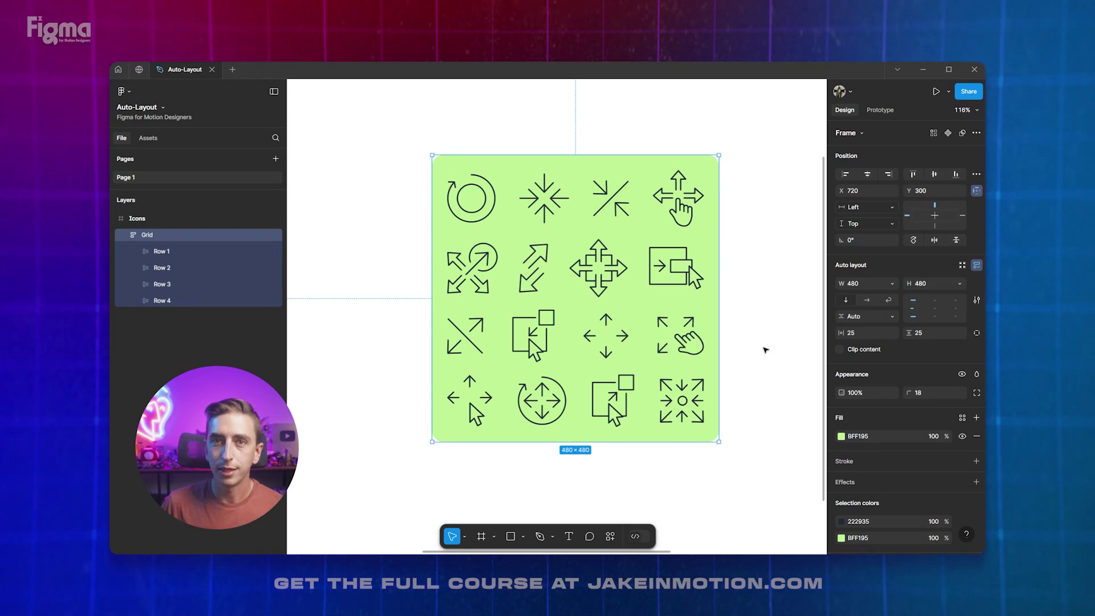
pyautogui.click(976, 333)
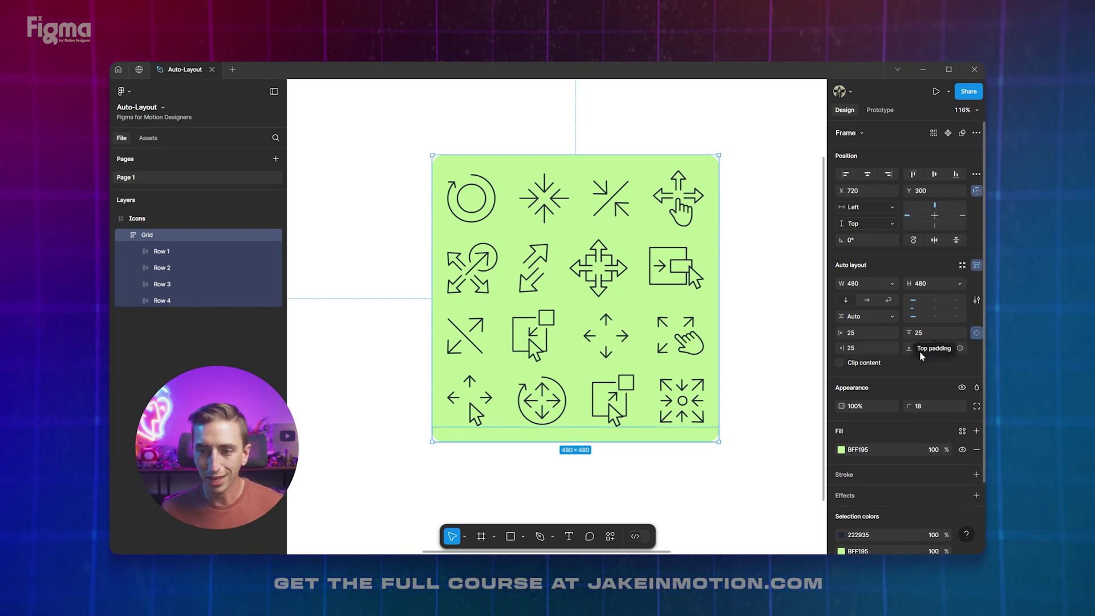
pyautogui.moveTo(909, 348); pyautogui.dragTo(960, 349)
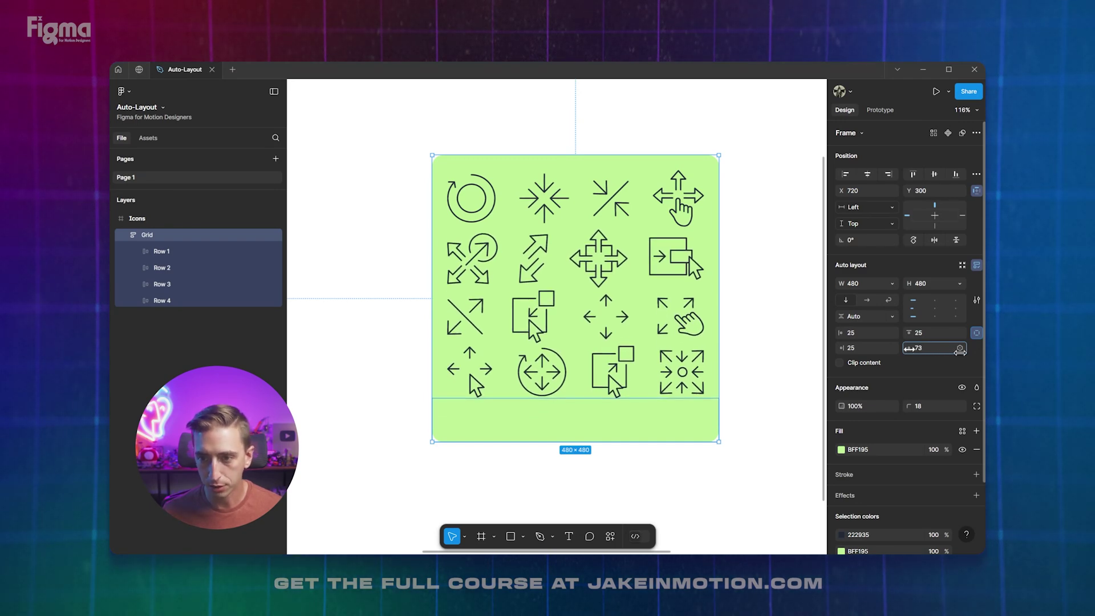
pyautogui.moveTo(844, 346); pyautogui.dragTo(893, 347)
pyautogui.moveTo(701, 298); pyautogui.dragTo(725, 288)
pyautogui.moveTo(579, 412)
pyautogui.mouseDown()
pyautogui.moveTo(579, 389)
pyautogui.moveTo(579, 414)
pyautogui.mouseUp()
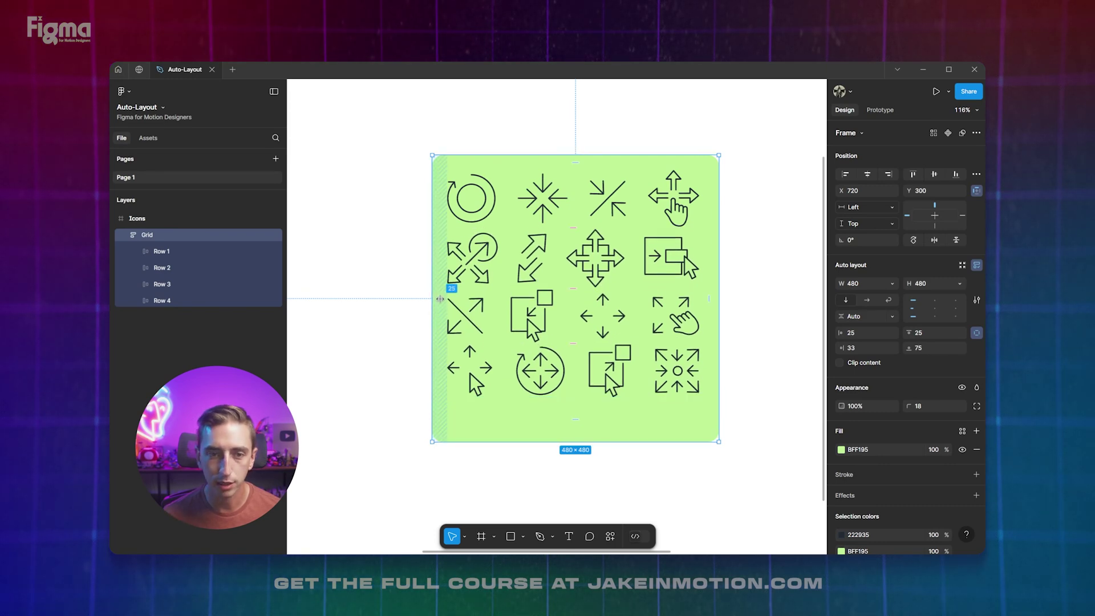
pyautogui.moveTo(440, 298); pyautogui.dragTo(453, 297)
pyautogui.moveTo(581, 165); pyautogui.dragTo(581, 183)
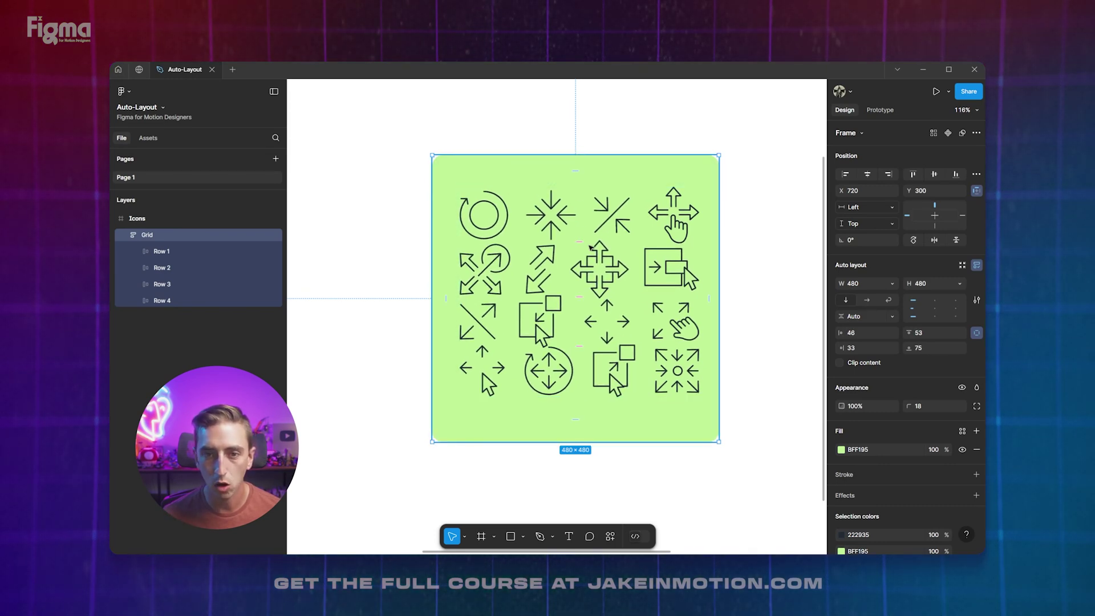
pyautogui.moveTo(582, 243); pyautogui.dragTo(584, 249)
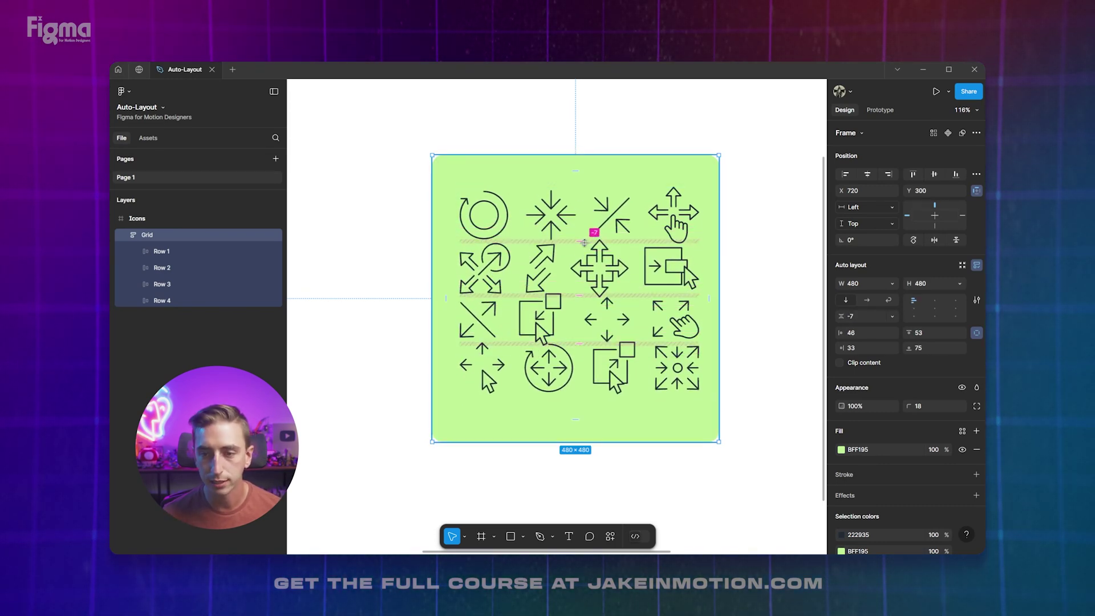
pyautogui.hotkey('ctrl', 'z')
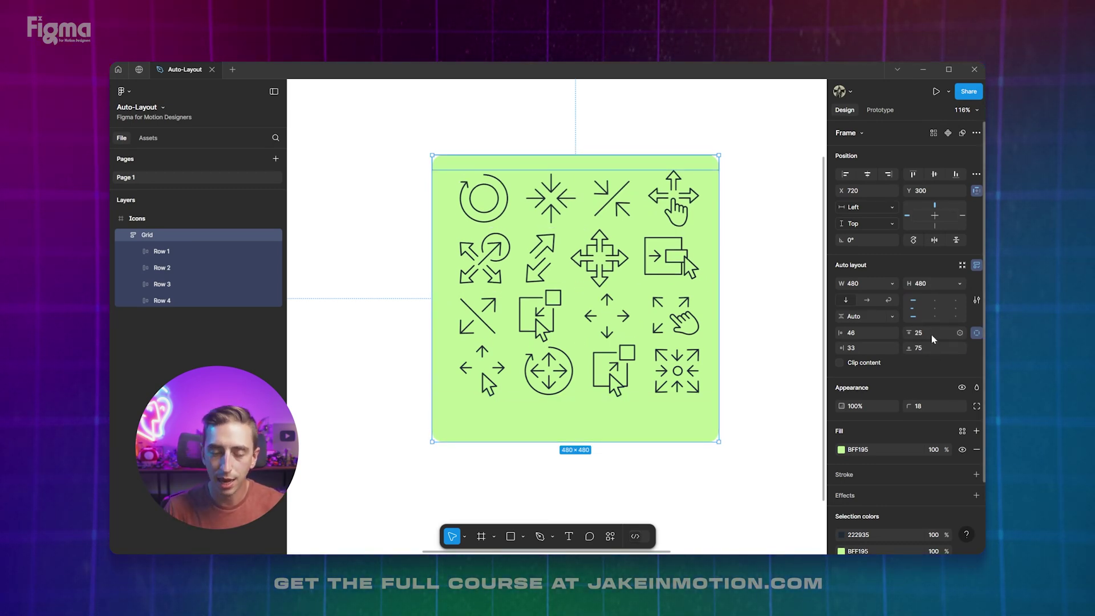
pyautogui.click(976, 332)
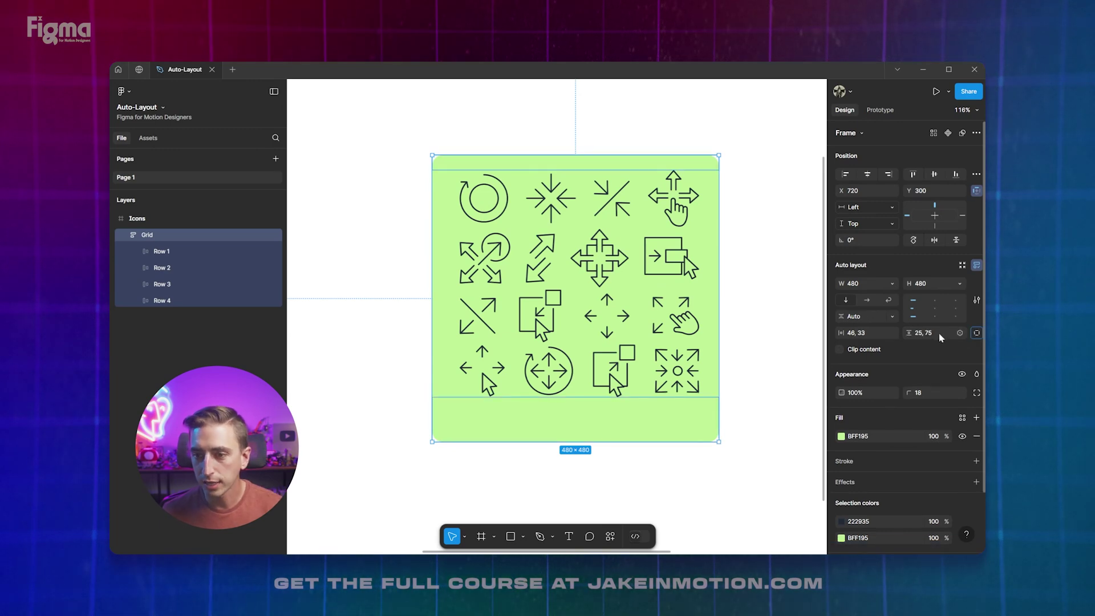
pyautogui.click(868, 329)
pyautogui.write('2')
pyautogui.press('Return')
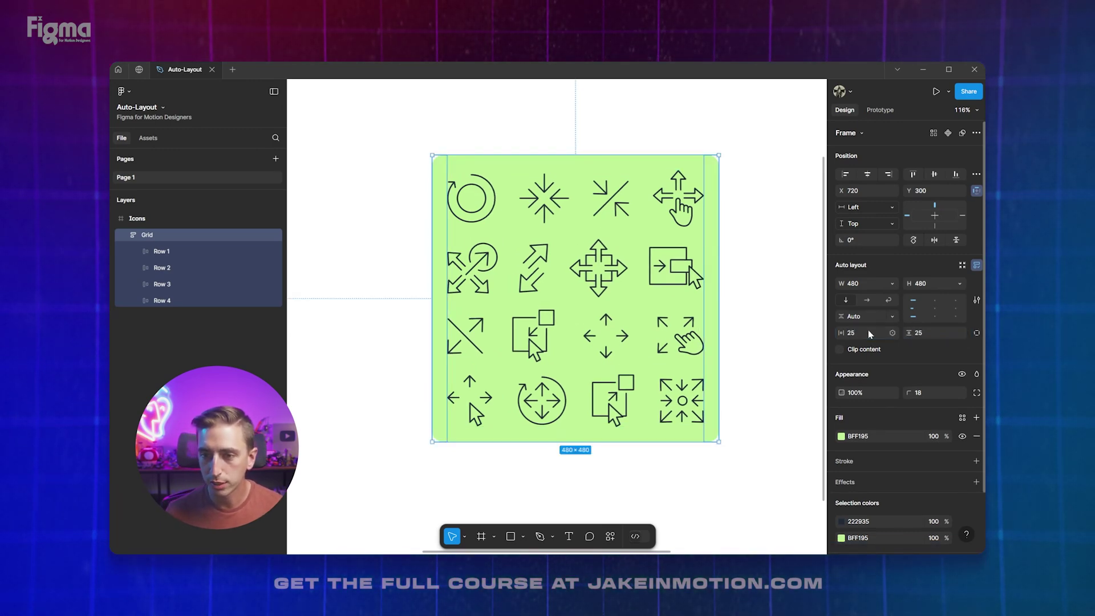
pyautogui.click(728, 222)
pyautogui.scroll(-5, 603, 253)
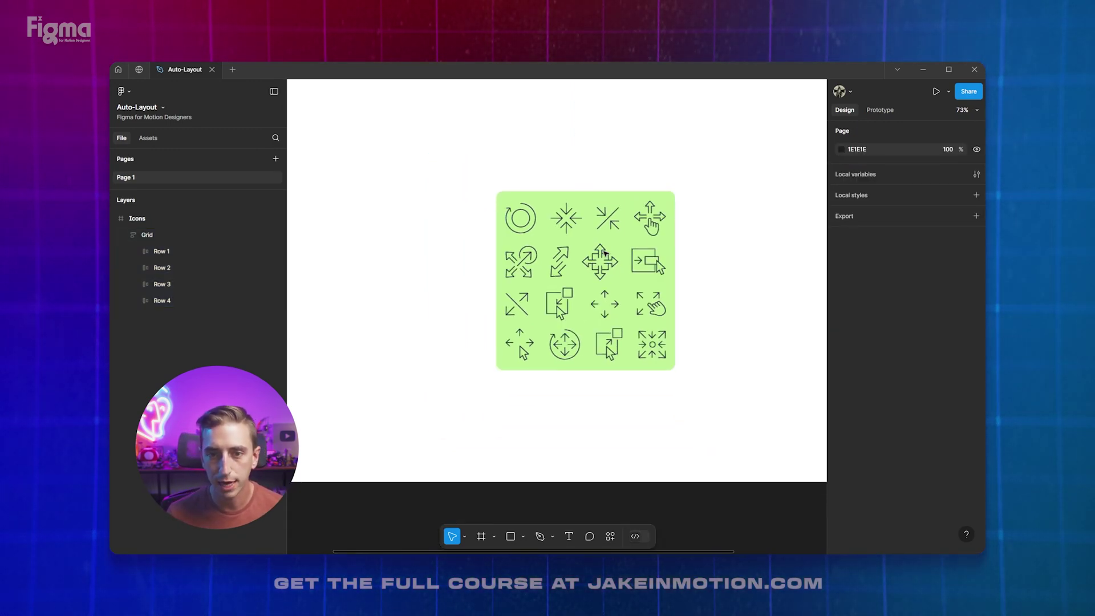
pyautogui.scroll(2, 721, 232)
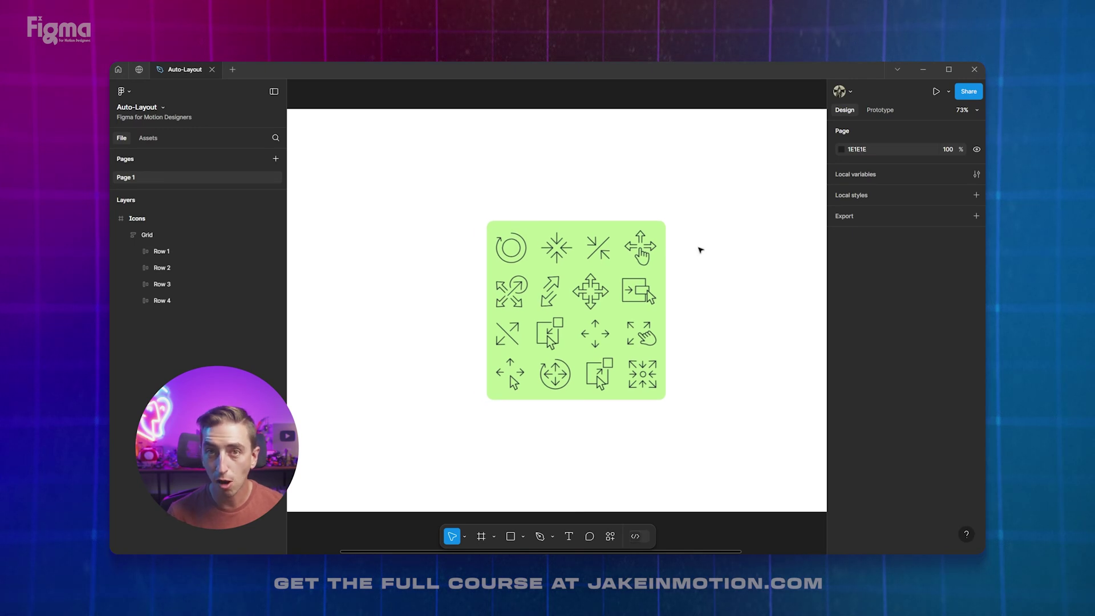